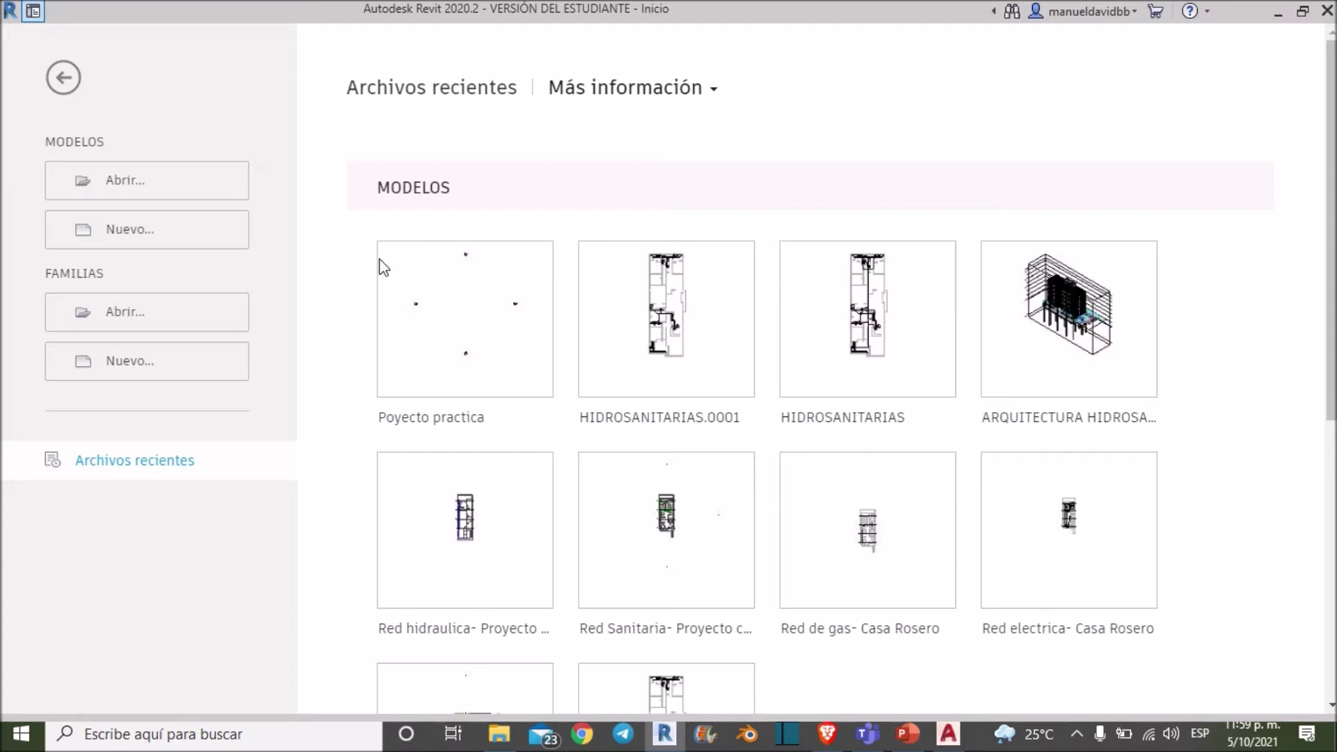
# Step: Create a new Proyecto from the Plantilla arquitectónica template
pyautogui.click(206, 240)
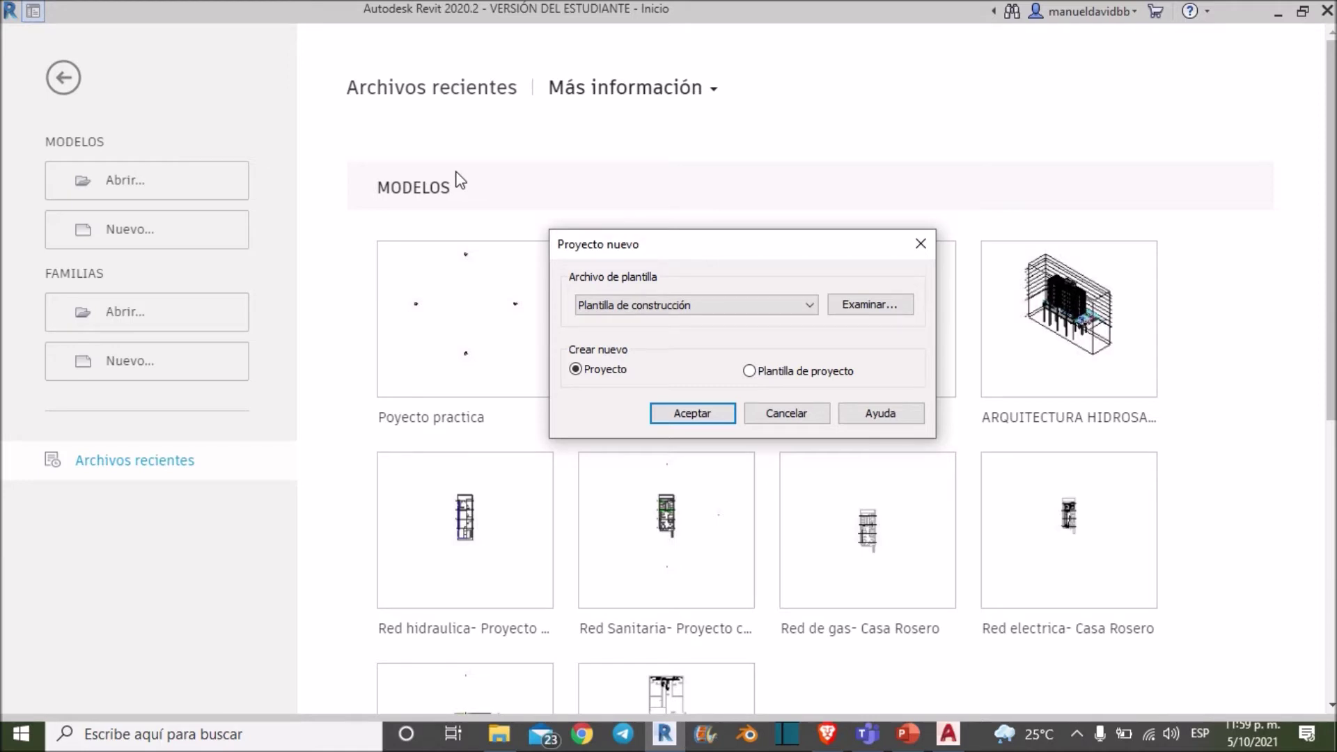
pyautogui.click(714, 304)
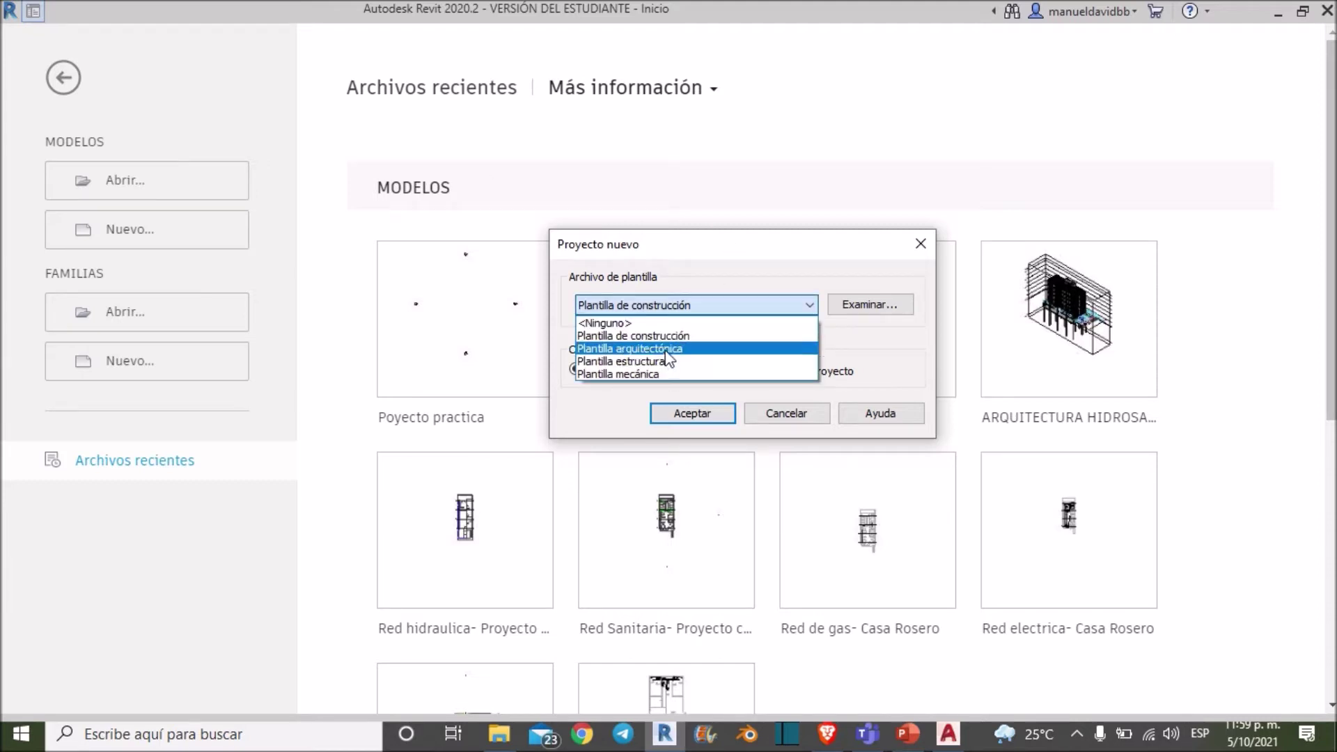
pyautogui.click(667, 349)
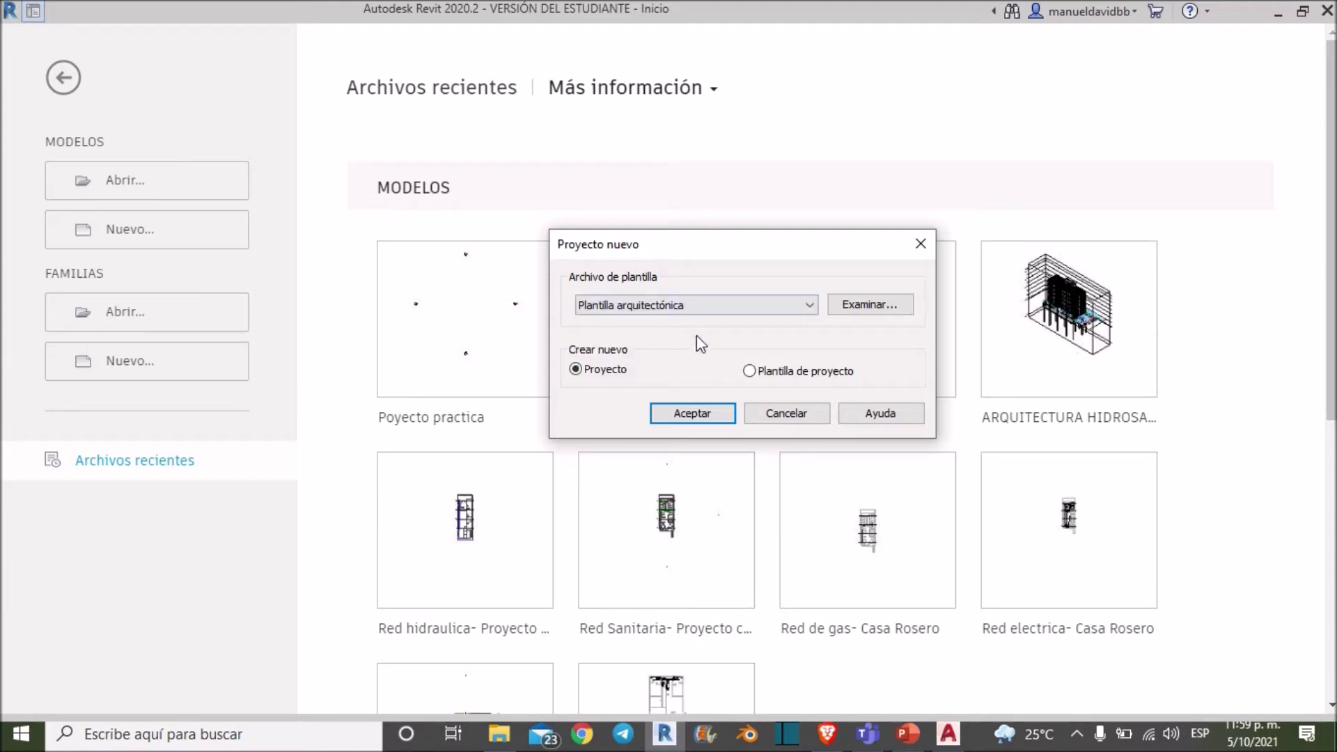
pyautogui.click(700, 415)
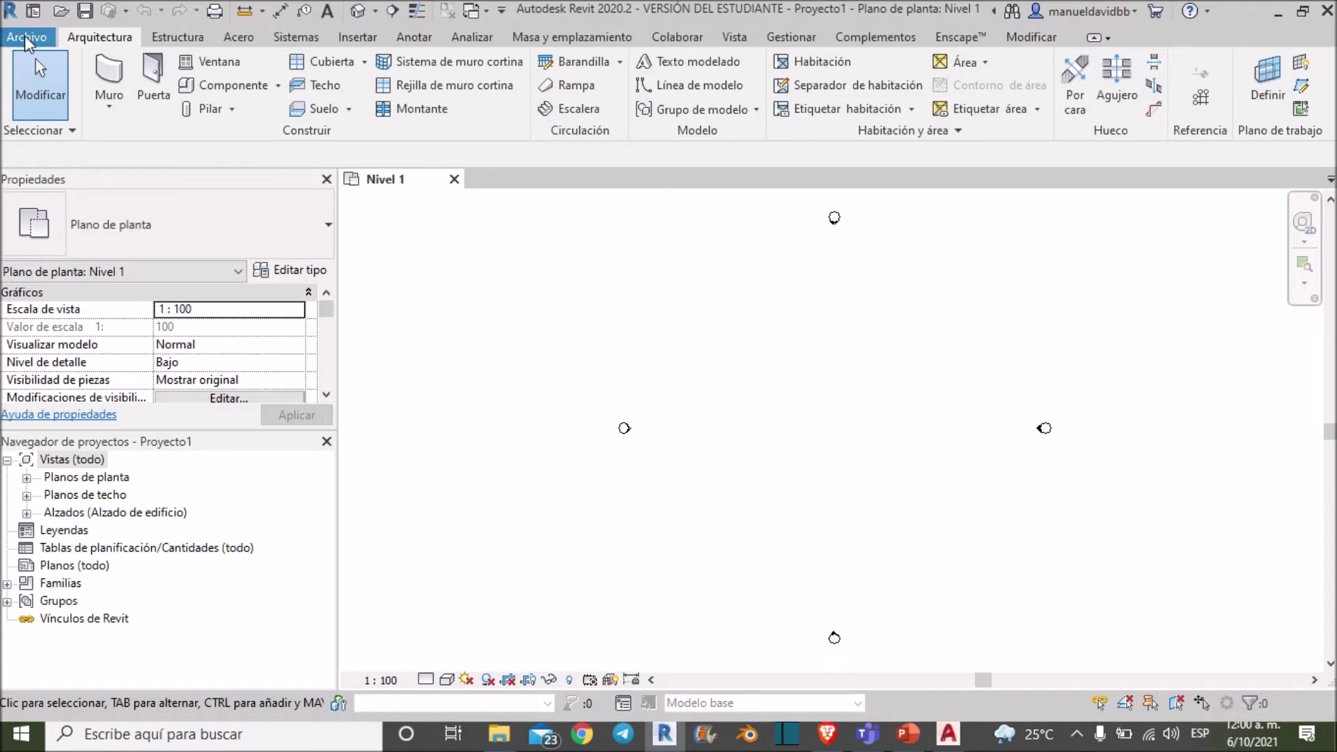
# Step: Start Save As and browse to the REVIT folder on the desktop
pyautogui.click(27, 40)
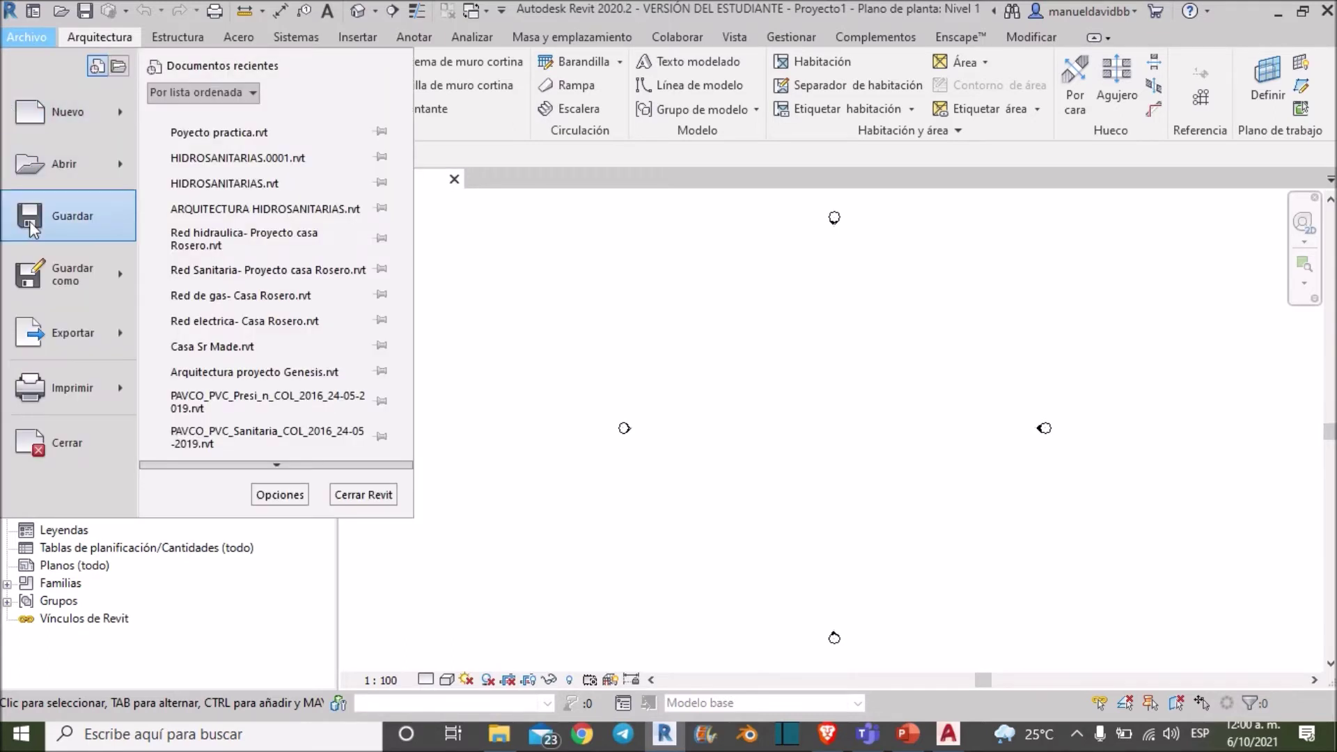
pyautogui.moveTo(67, 274)
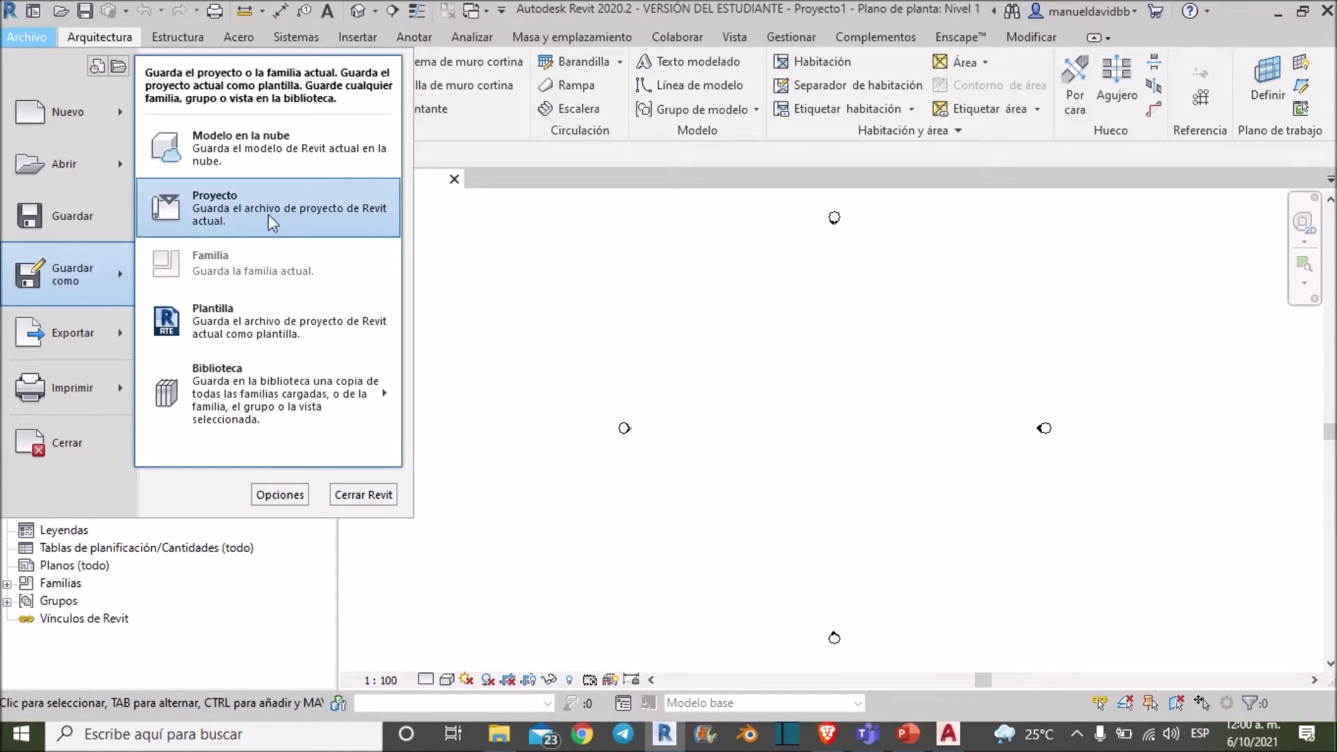
pyautogui.click(224, 202)
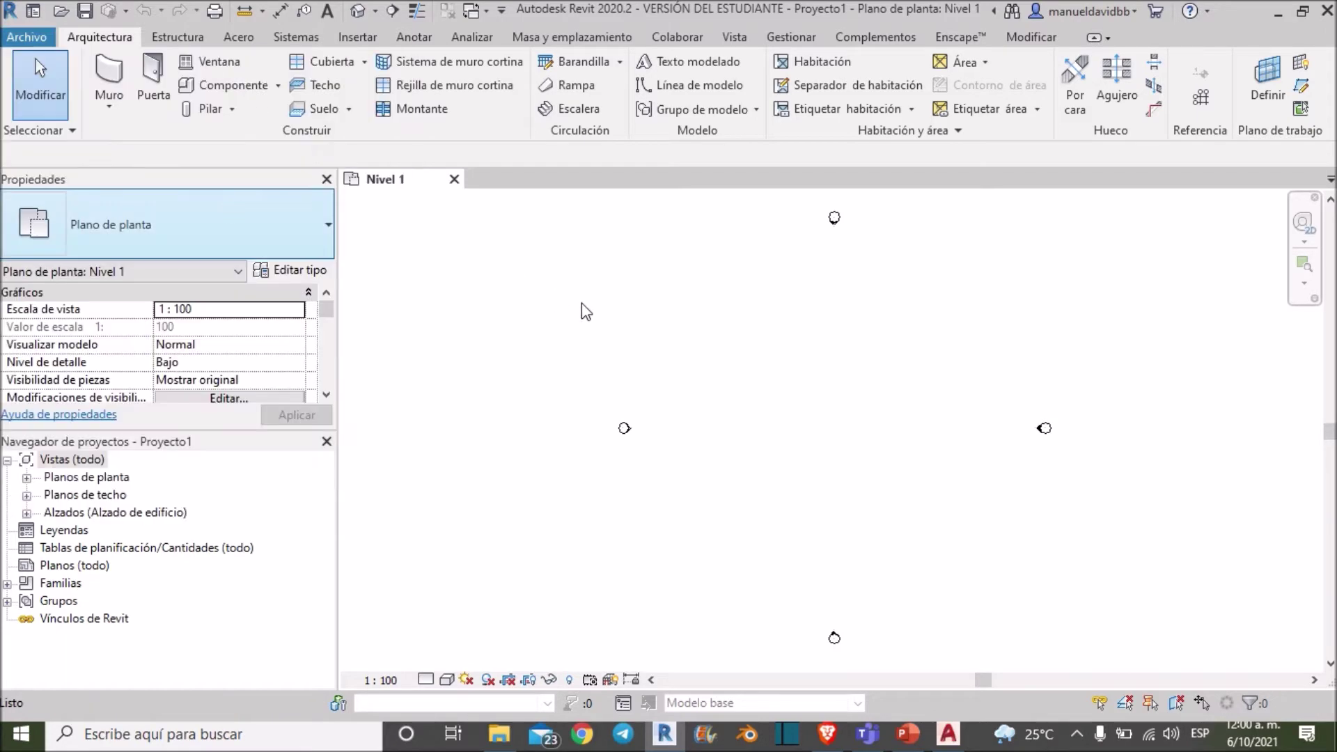
pyautogui.hotkey('ctrl', 's')
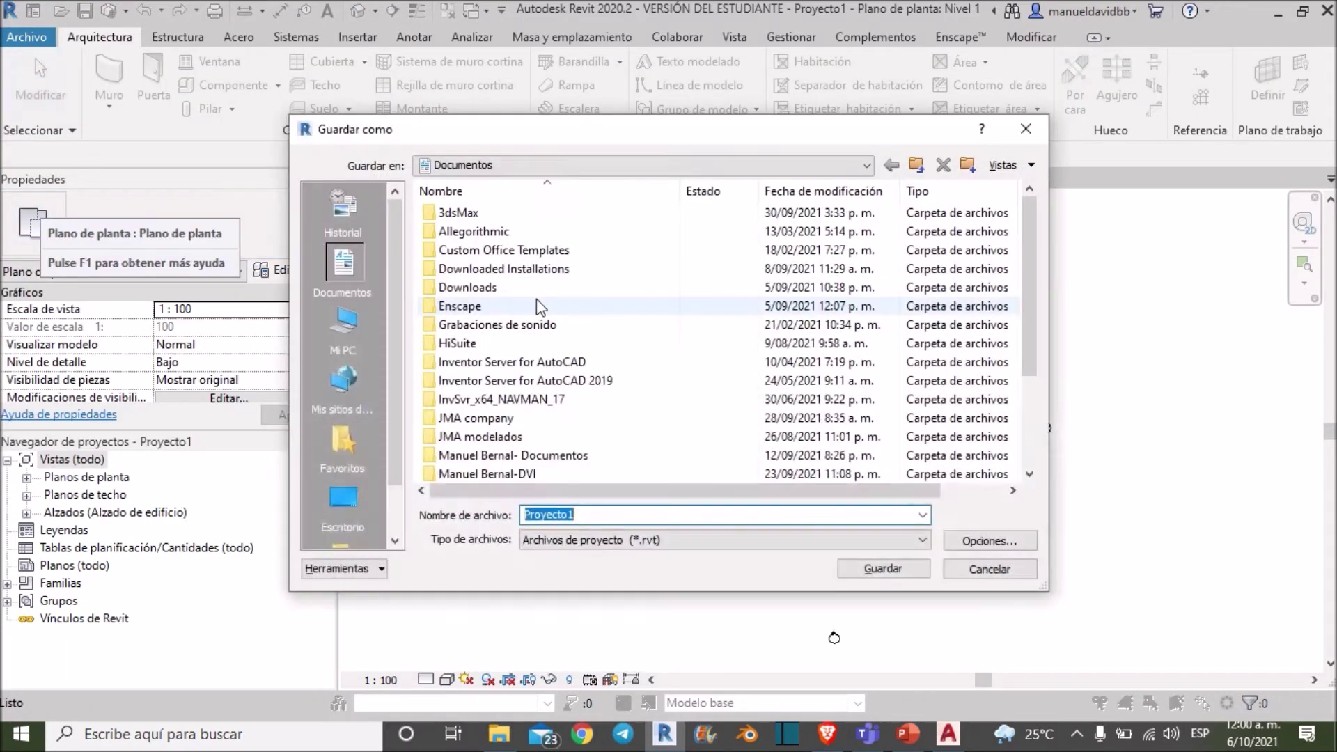
pyautogui.click(362, 324)
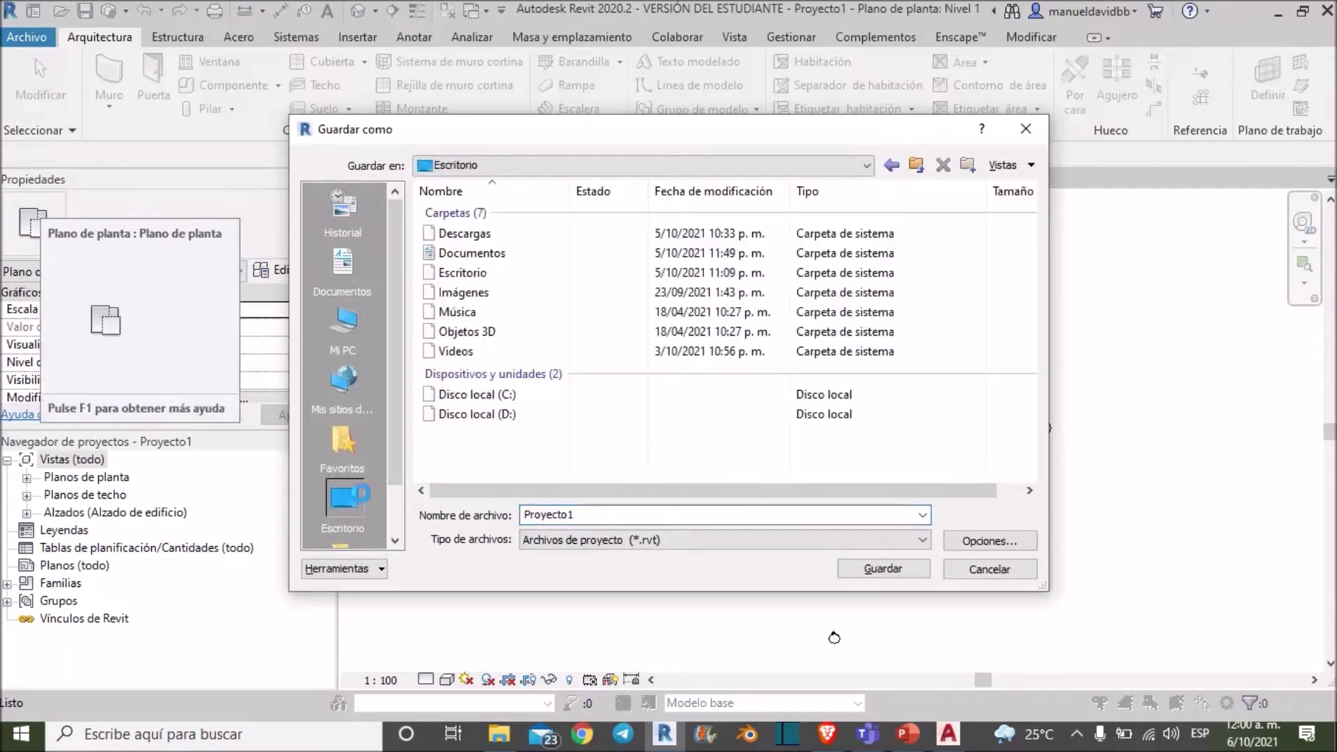
pyautogui.click(368, 499)
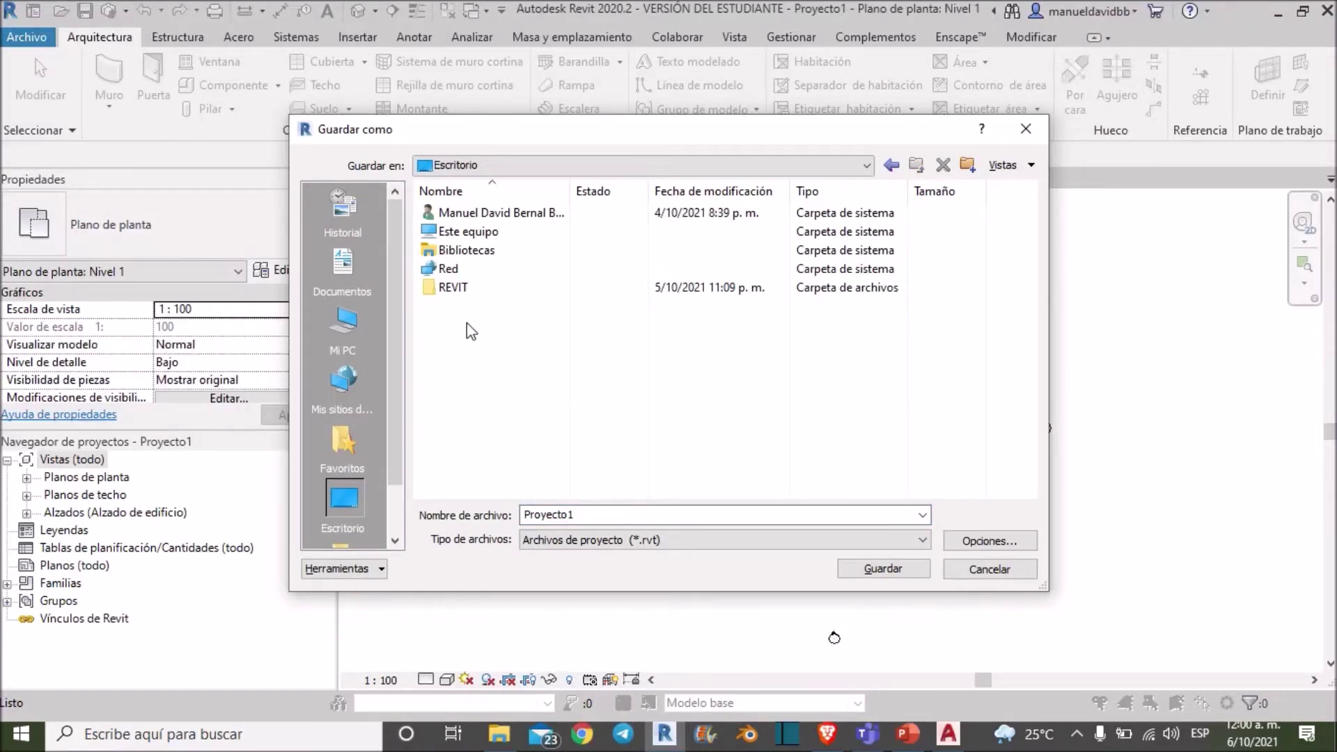
pyautogui.doubleClick(467, 296)
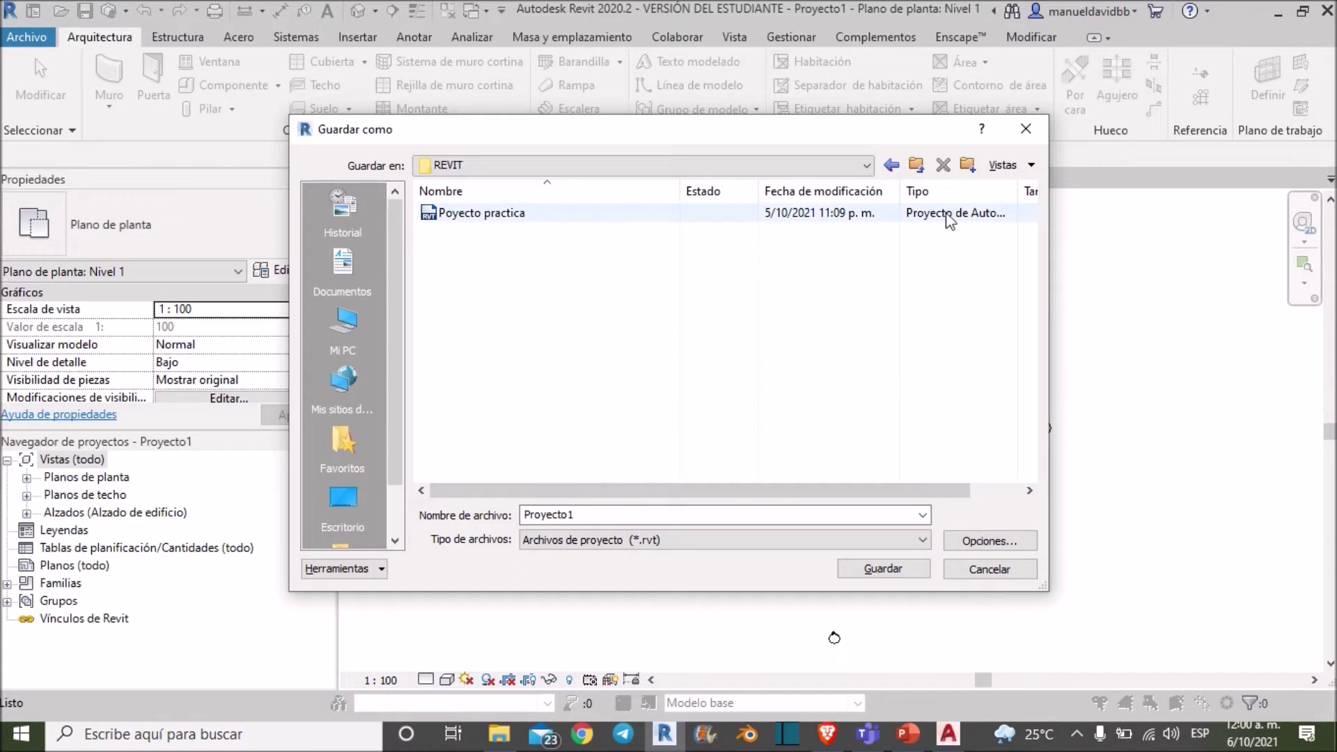
# Step: Create a Proyecto folder there and save the project as 'Proyecto JMA'
pyautogui.click(991, 168)
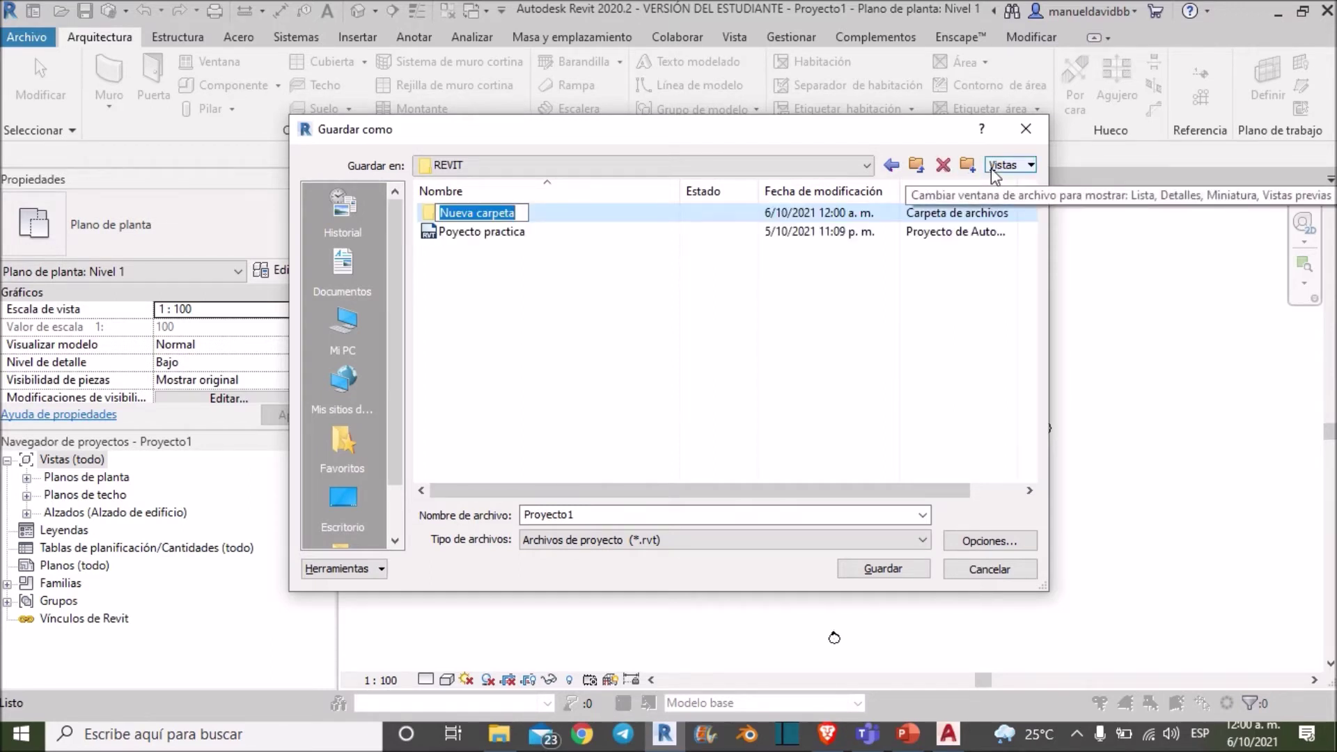
pyautogui.write('Proyecto')
pyautogui.click(507, 216)
pyautogui.doubleClick(505, 214)
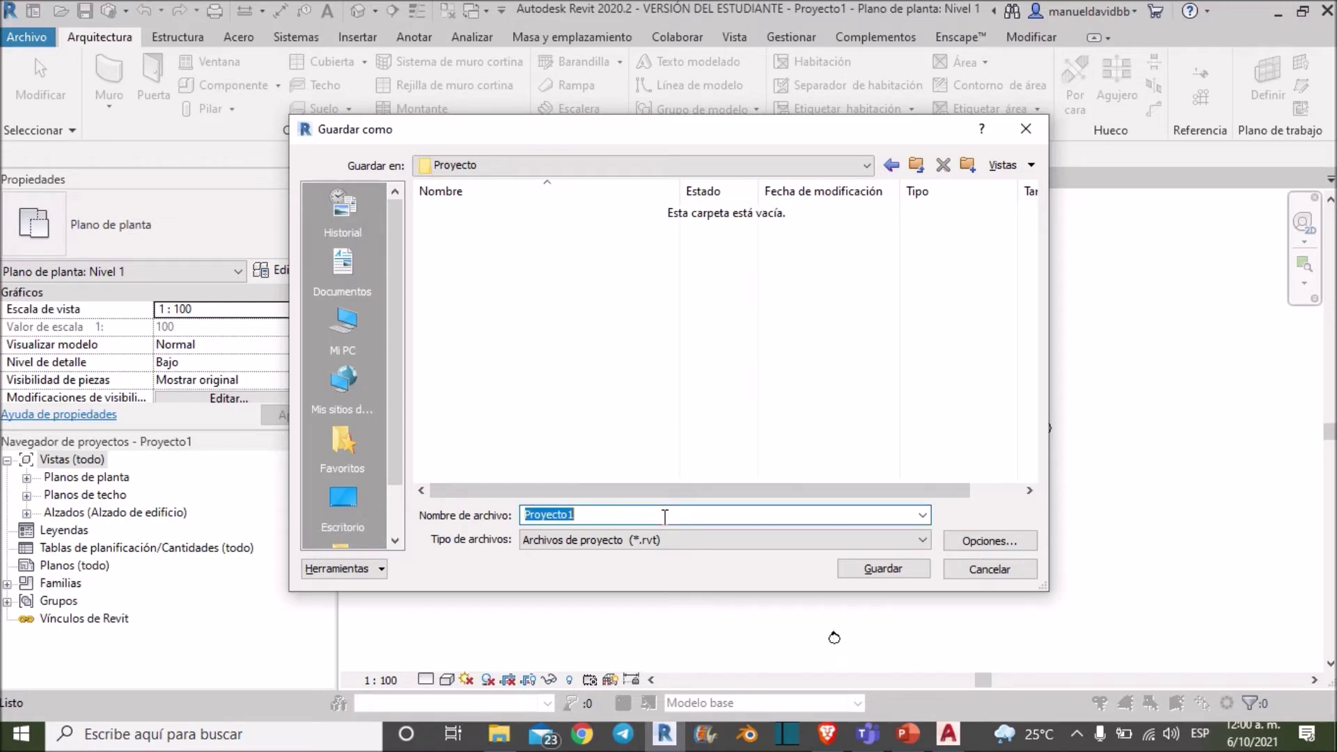
pyautogui.write('Pr')
pyautogui.write('oyecto ')
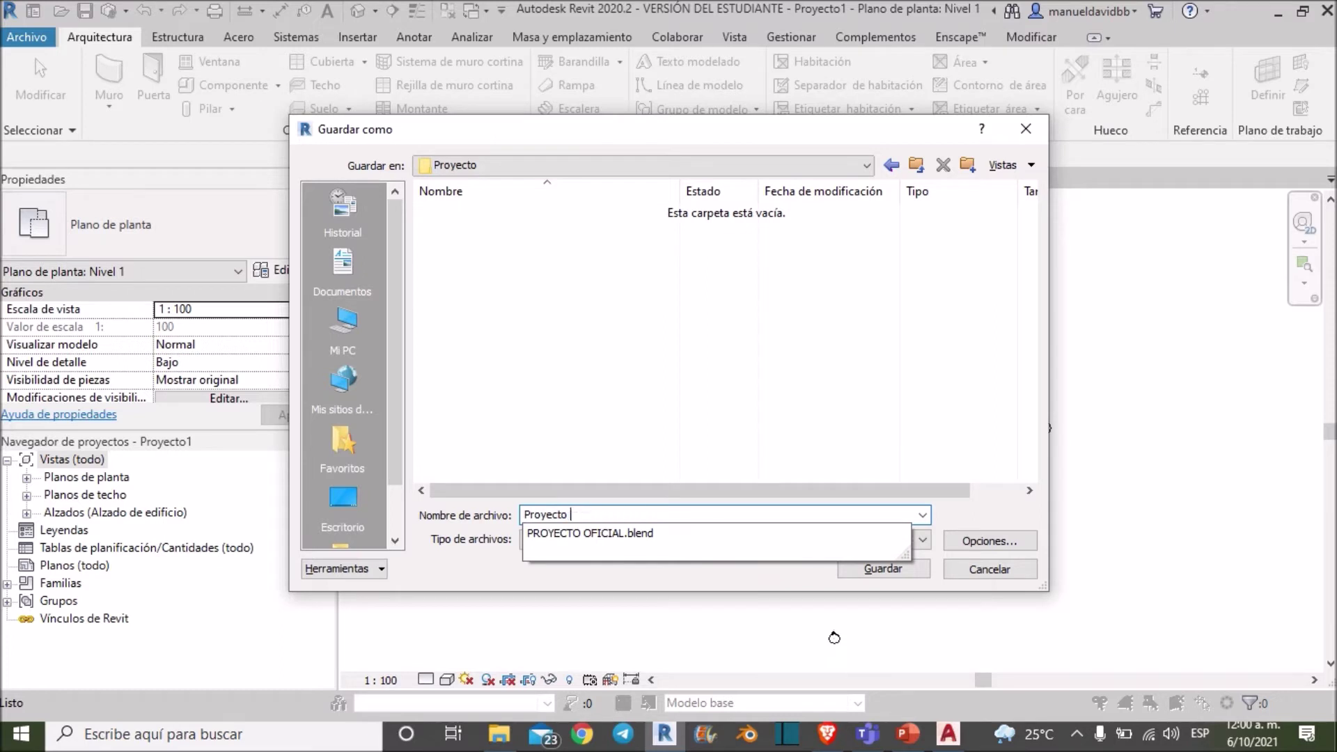
pyautogui.write('JMA')
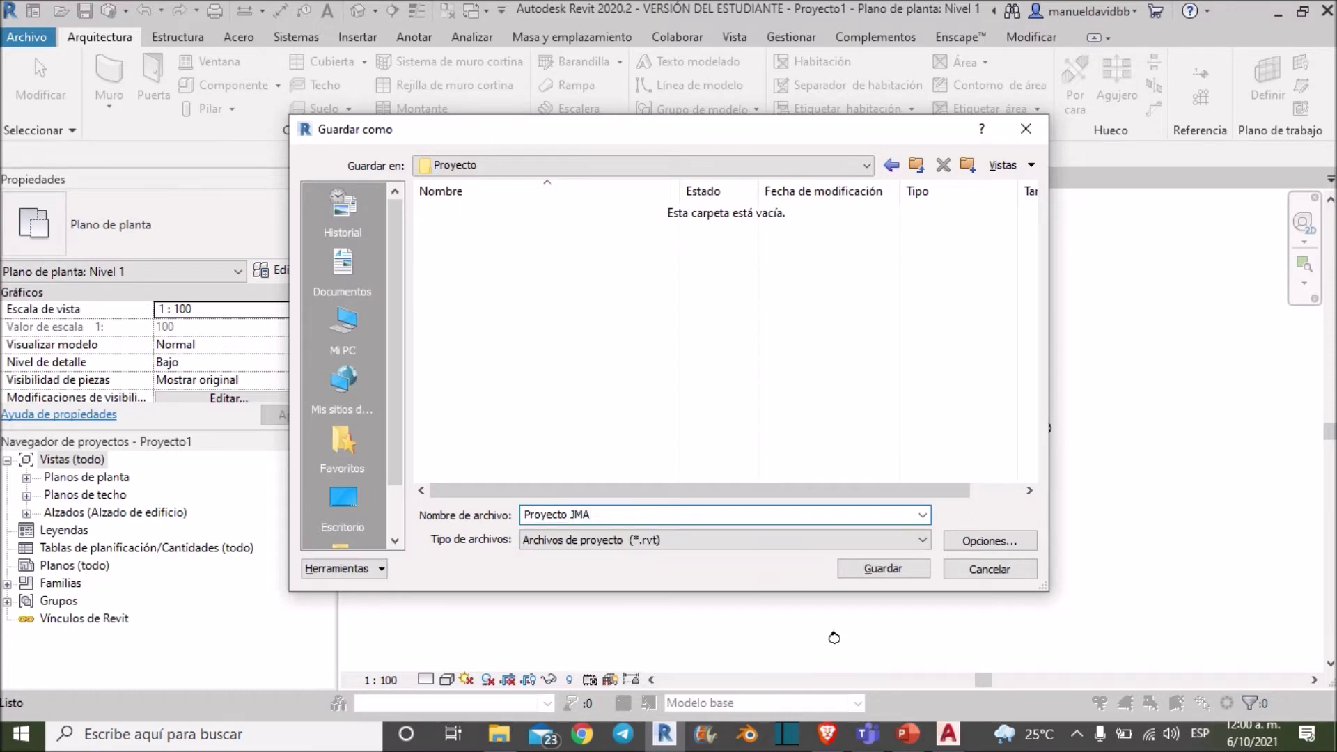
pyautogui.click(848, 574)
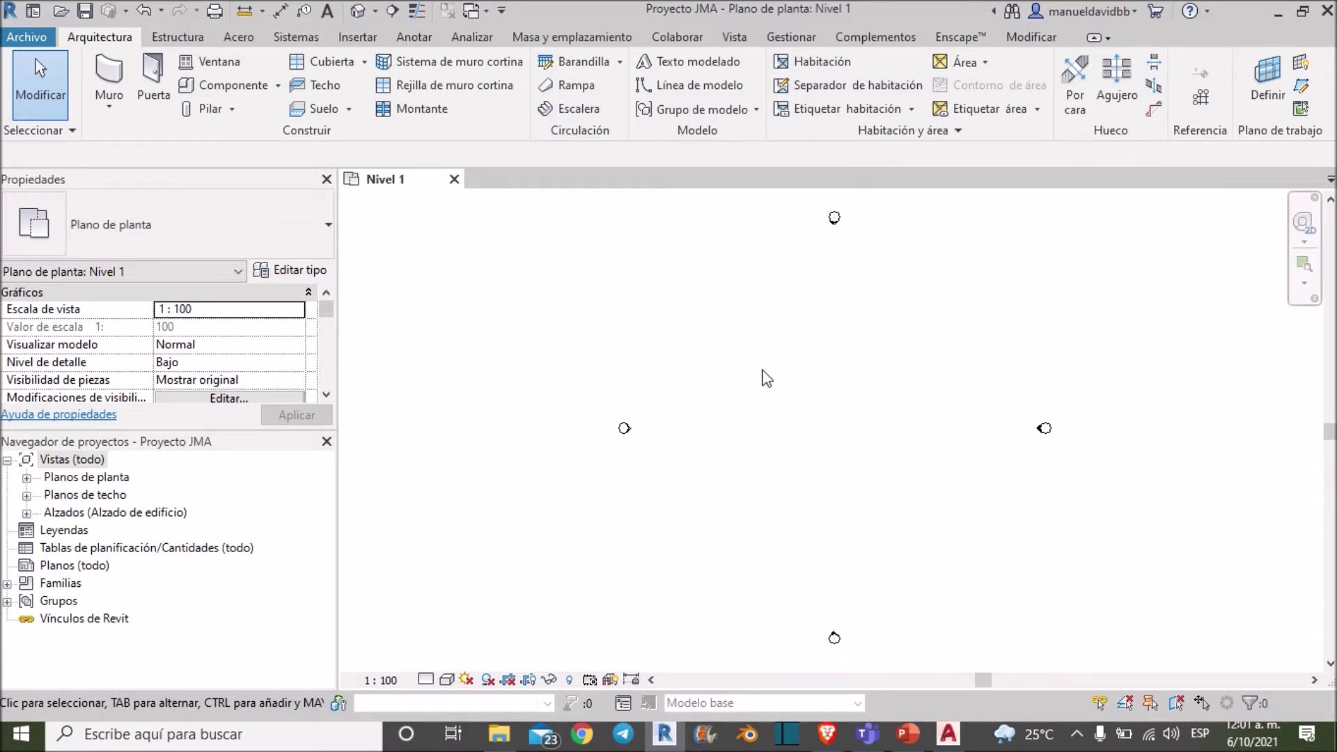
# Step: Measure the distance between the plan's elevation markers, then cancel the measurement
pyautogui.click(239, 14)
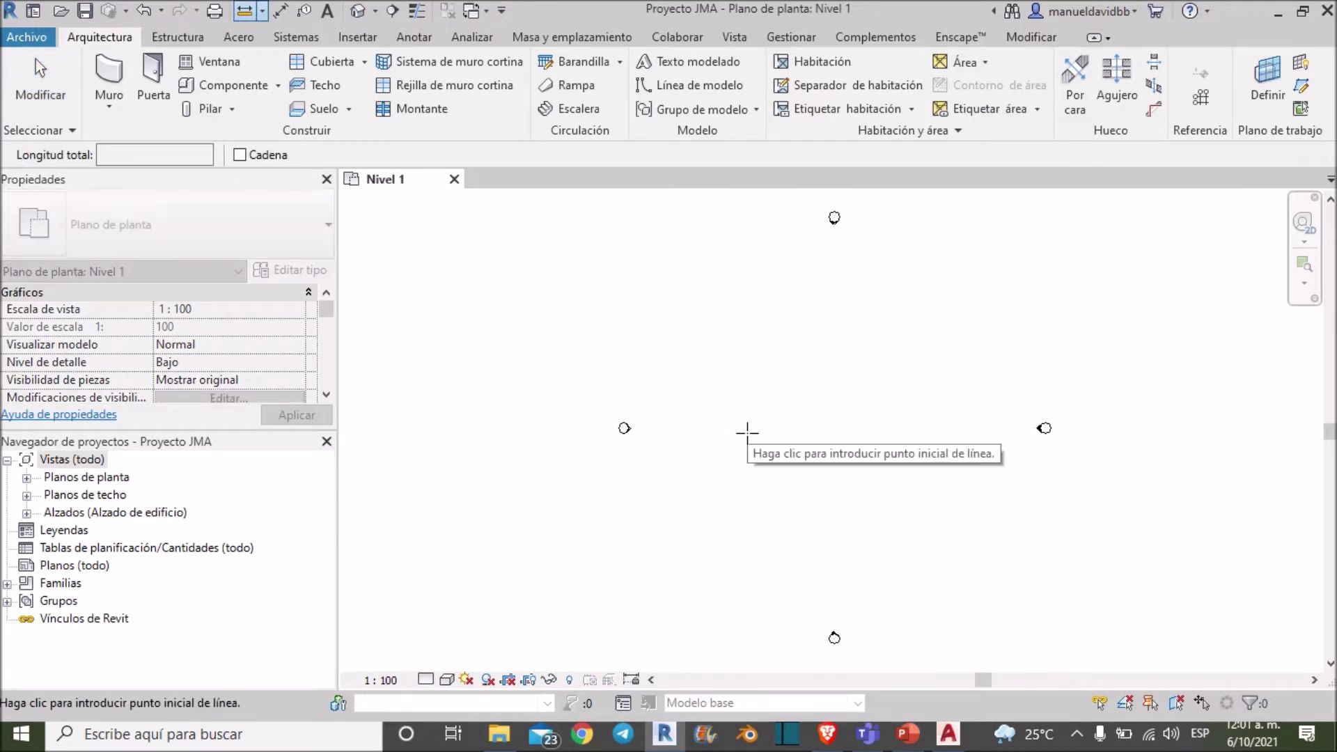
pyautogui.click(746, 431)
pyautogui.scroll(2, 845, 434)
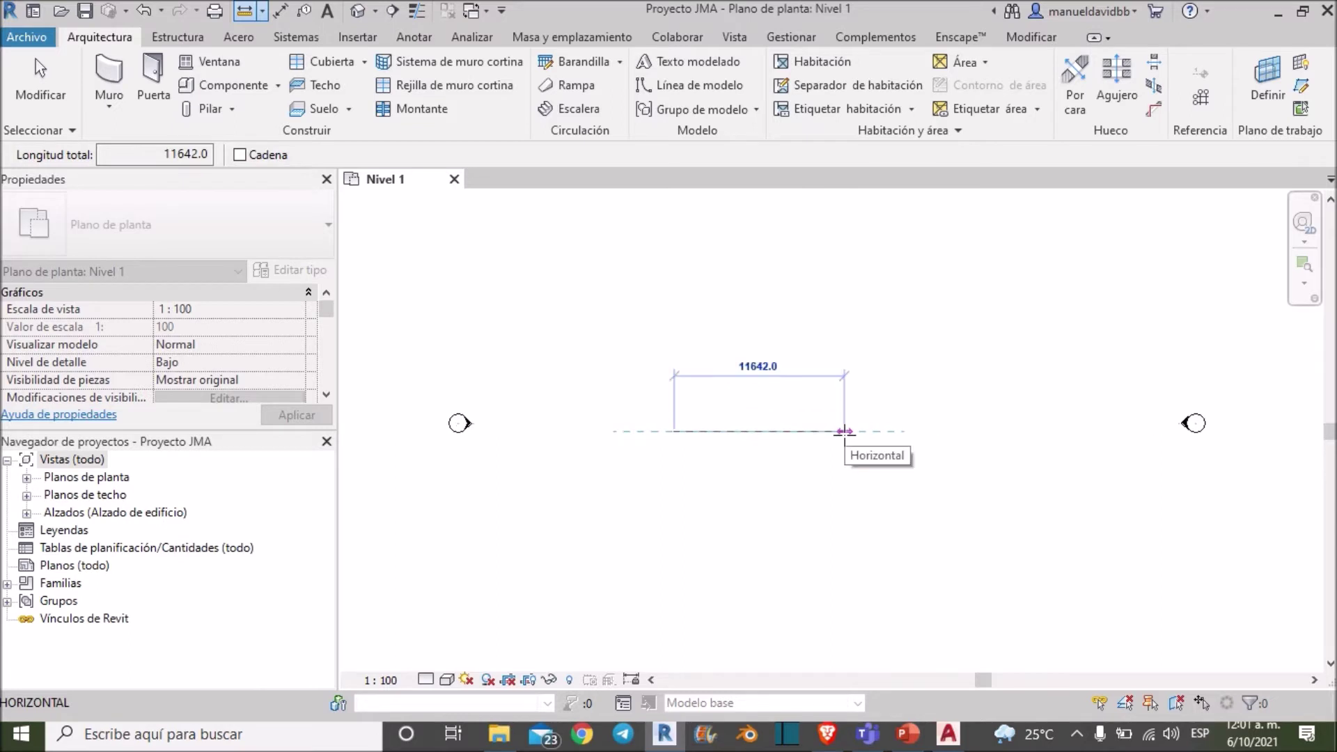
pyautogui.scroll(1, 836, 432)
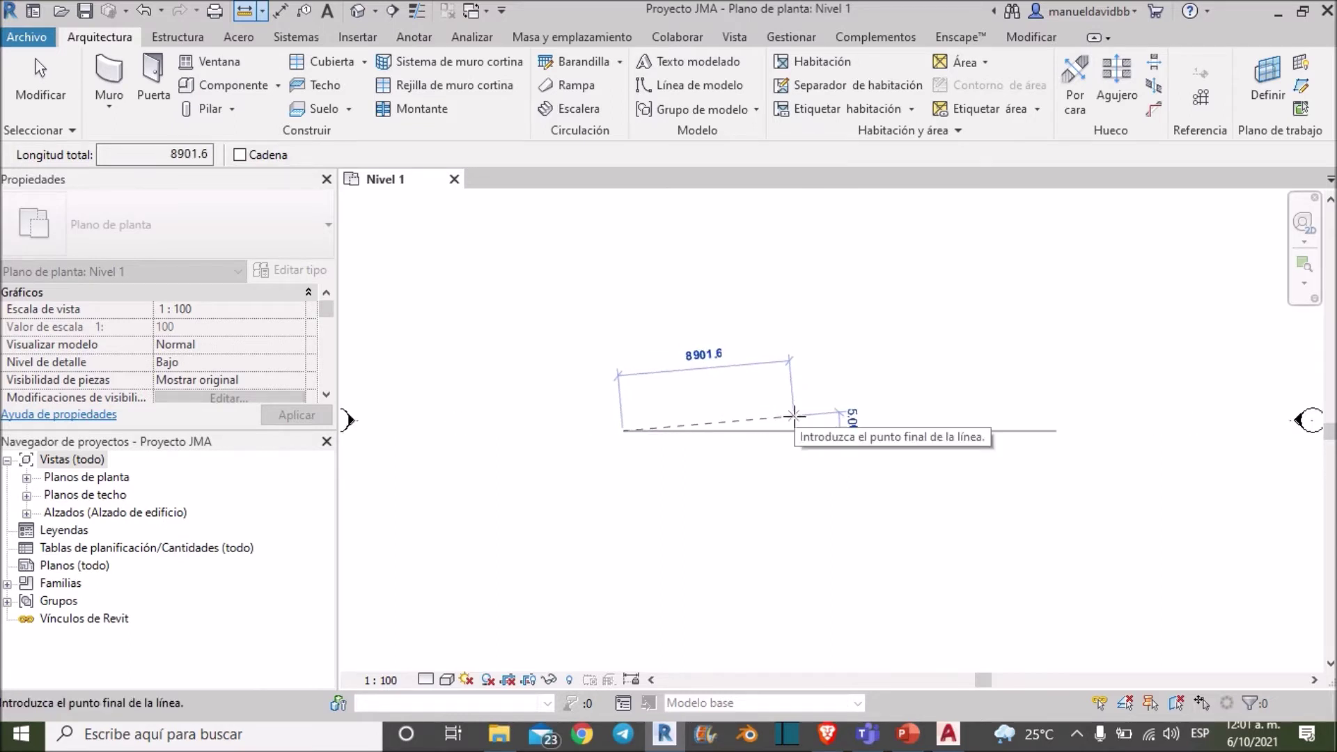
pyautogui.press('Escape')
pyautogui.press('Escape')
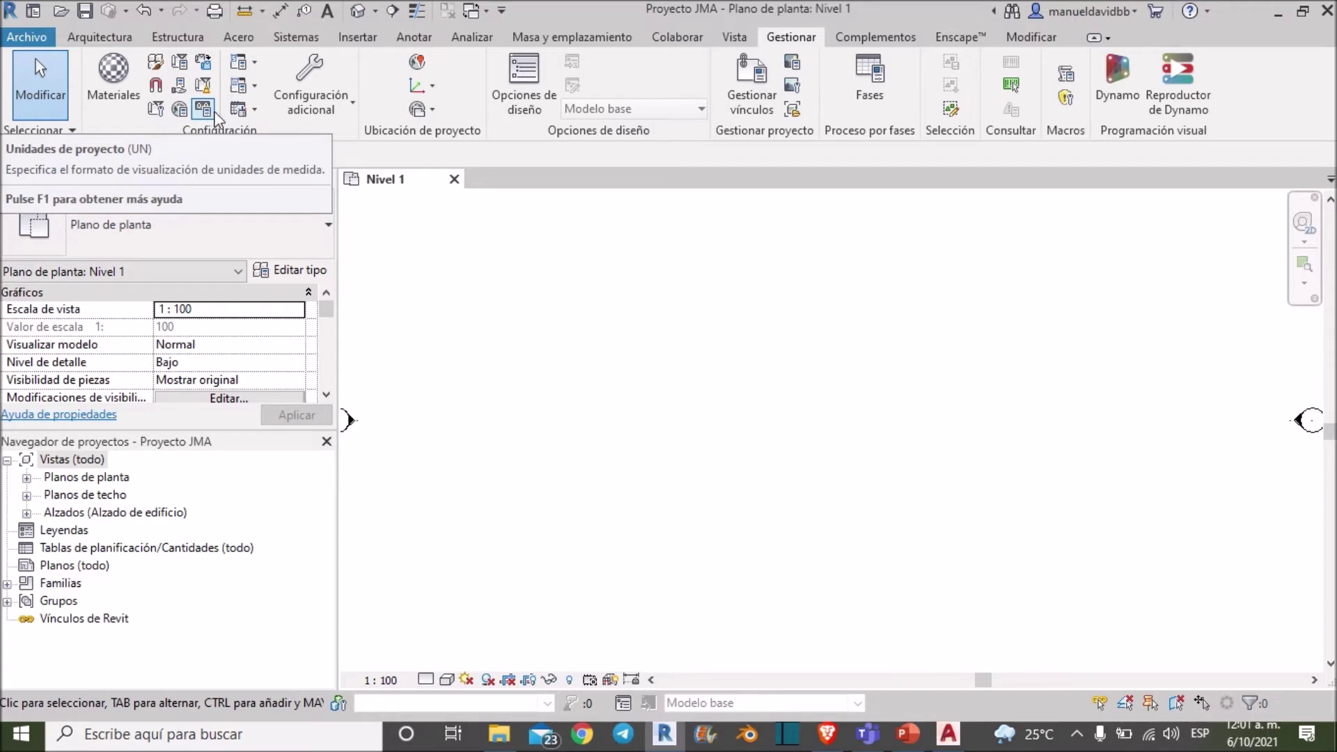
# Step: Set project length units to Metros, rounded to 2 decimal places, with symbol m
pyautogui.click(212, 119)
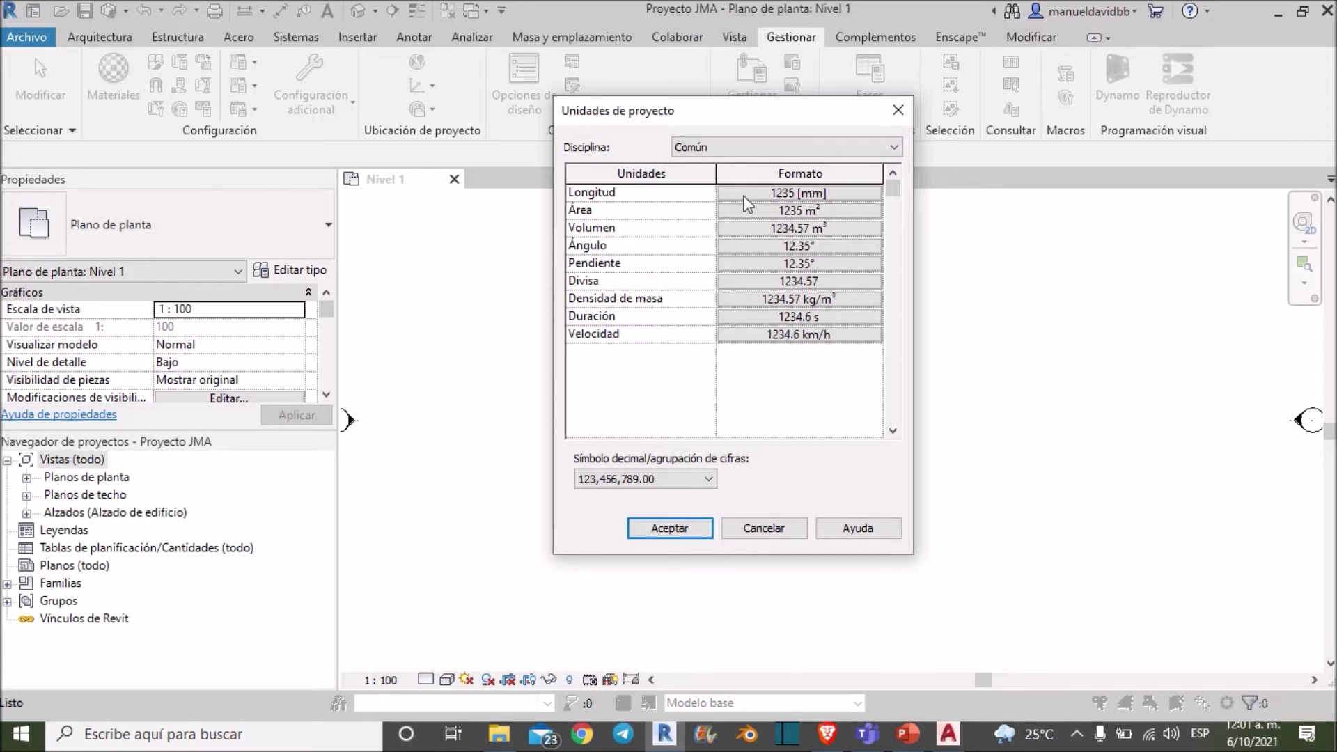
pyautogui.click(818, 197)
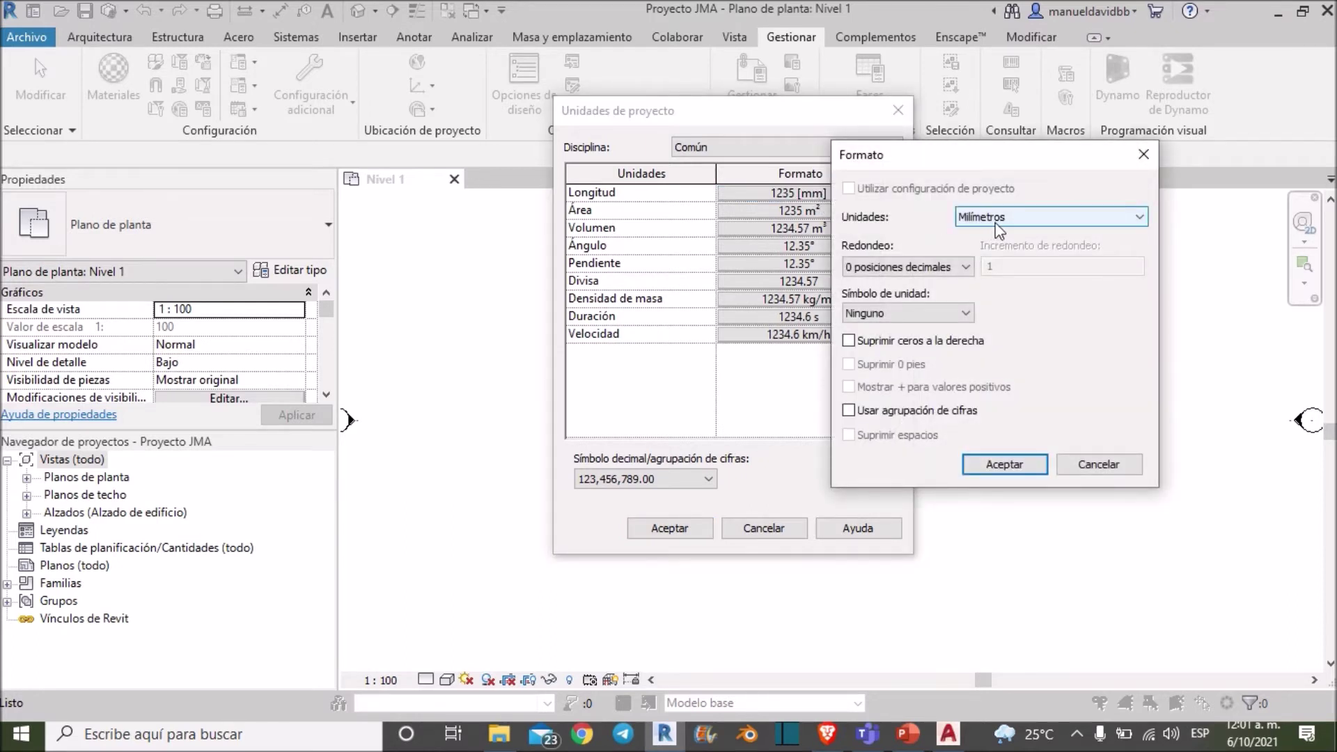
pyautogui.click(1003, 218)
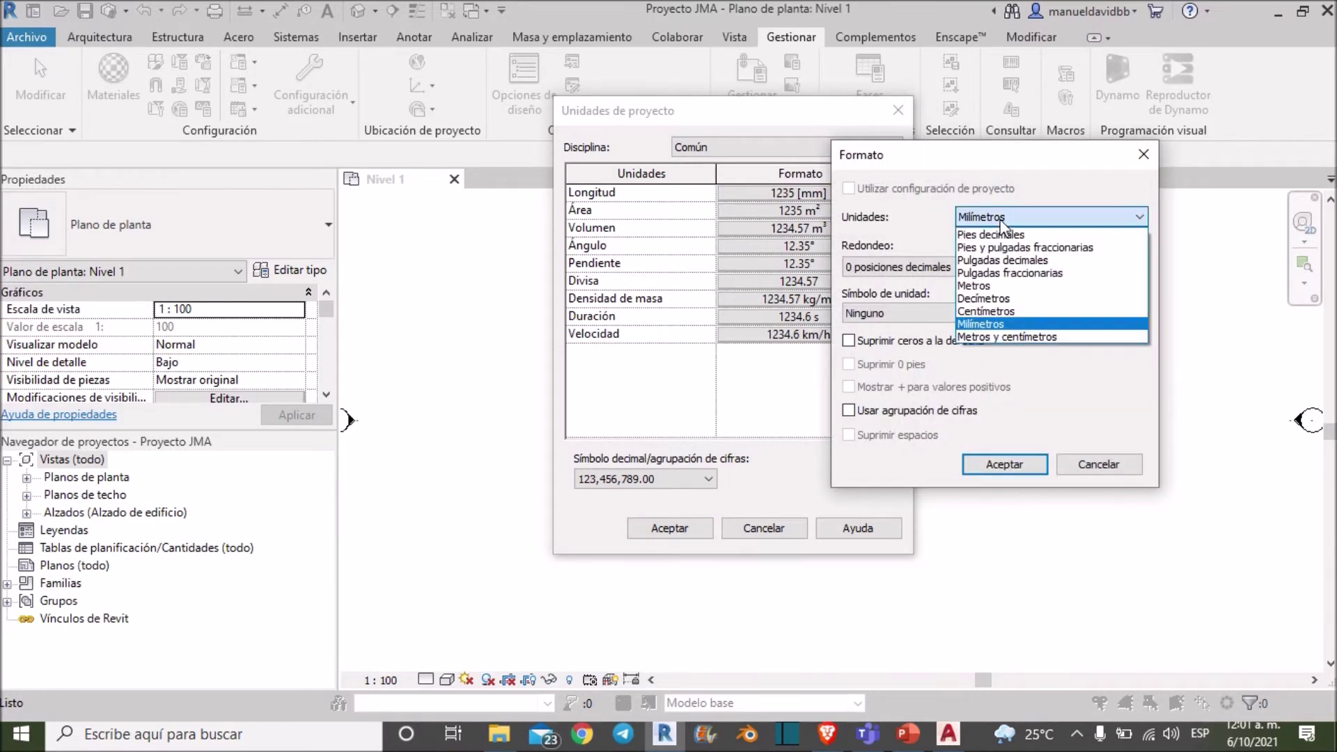
pyautogui.click(1007, 287)
pyautogui.click(907, 269)
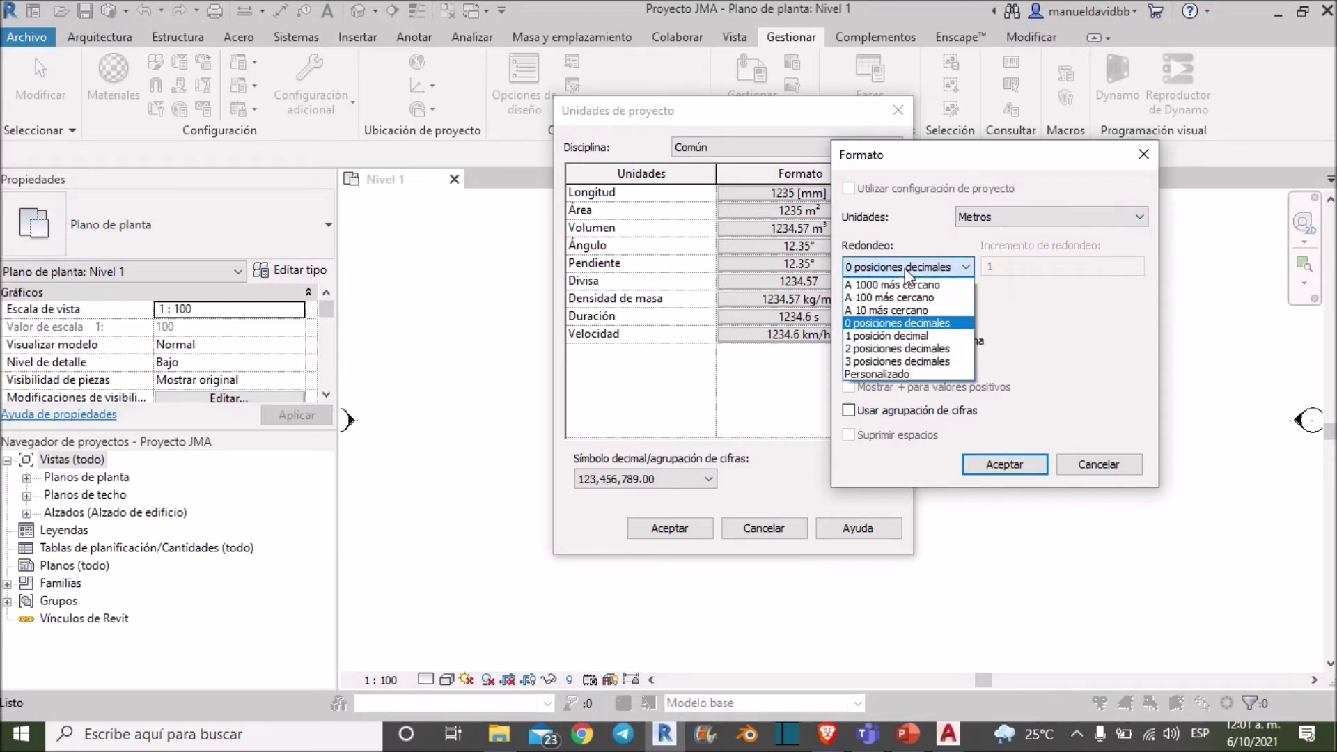
pyautogui.click(918, 350)
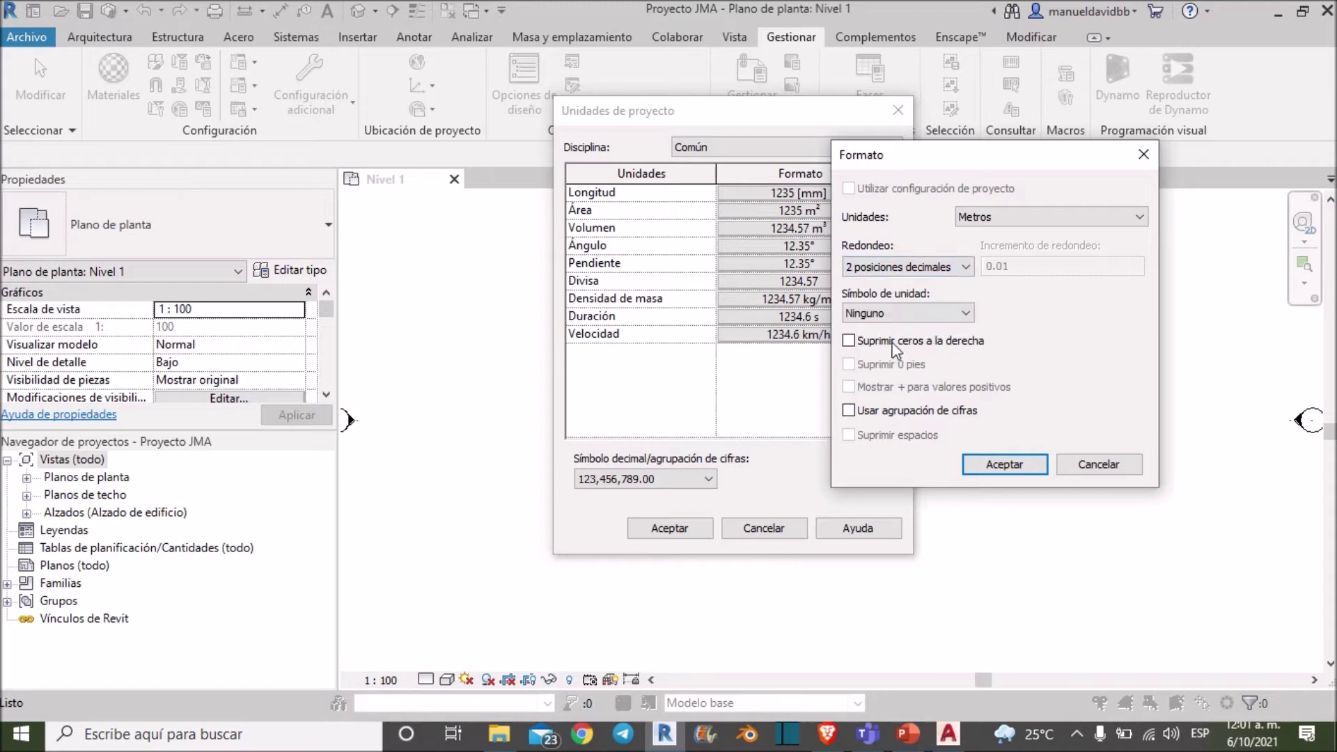
pyautogui.click(889, 317)
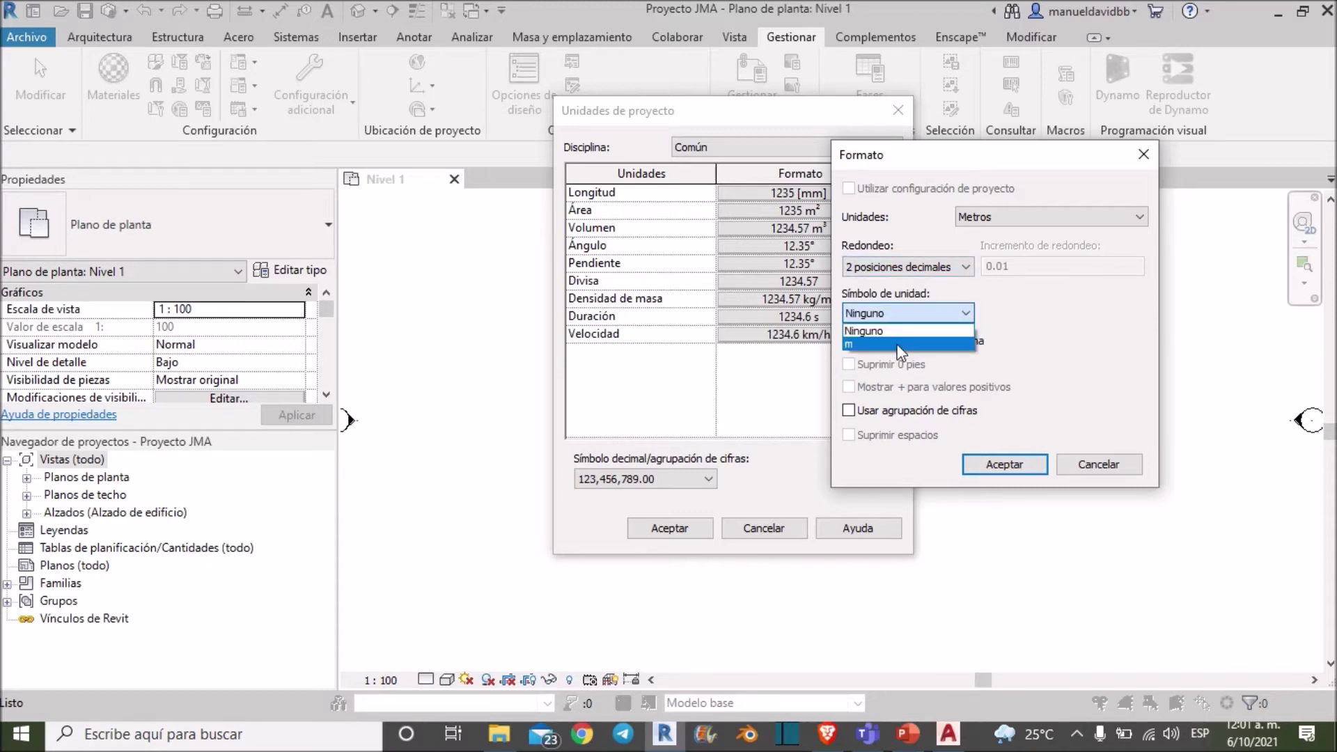
pyautogui.click(899, 345)
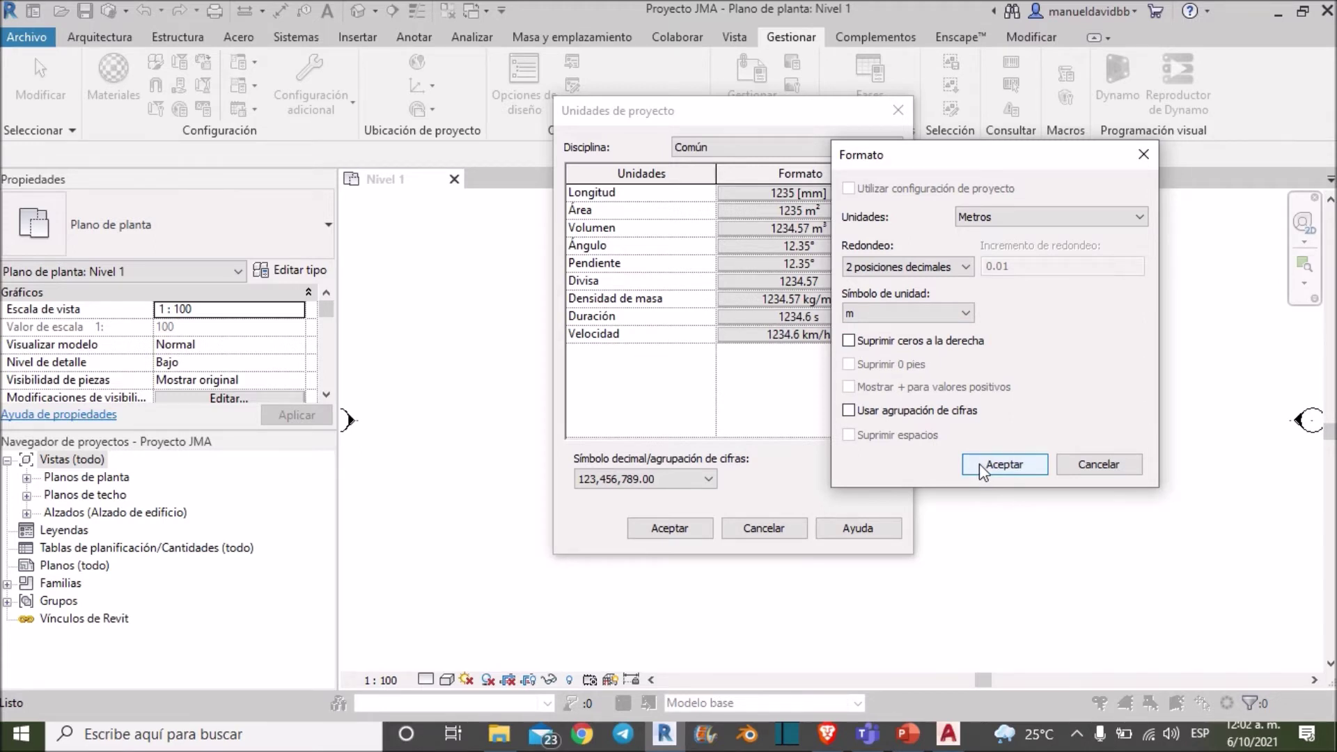
pyautogui.click(982, 465)
pyautogui.click(668, 529)
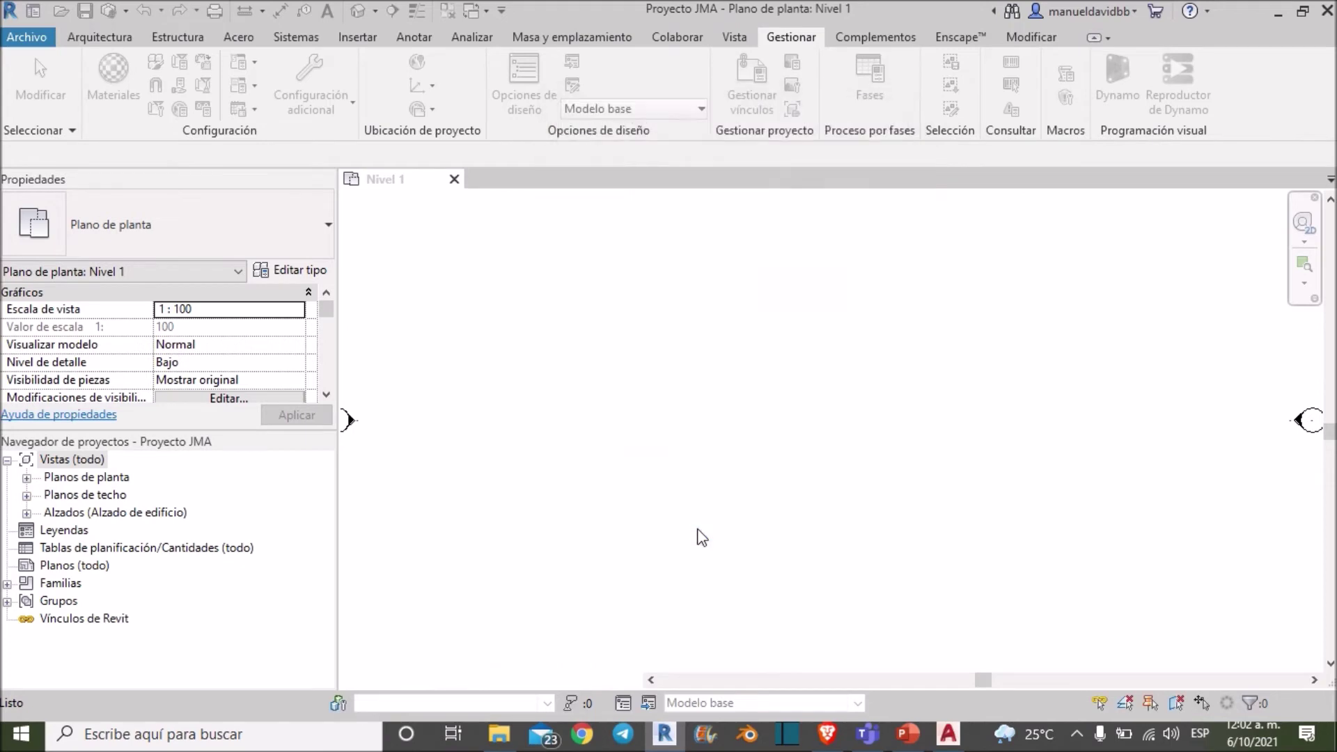
pyautogui.scroll(-3, 739, 434)
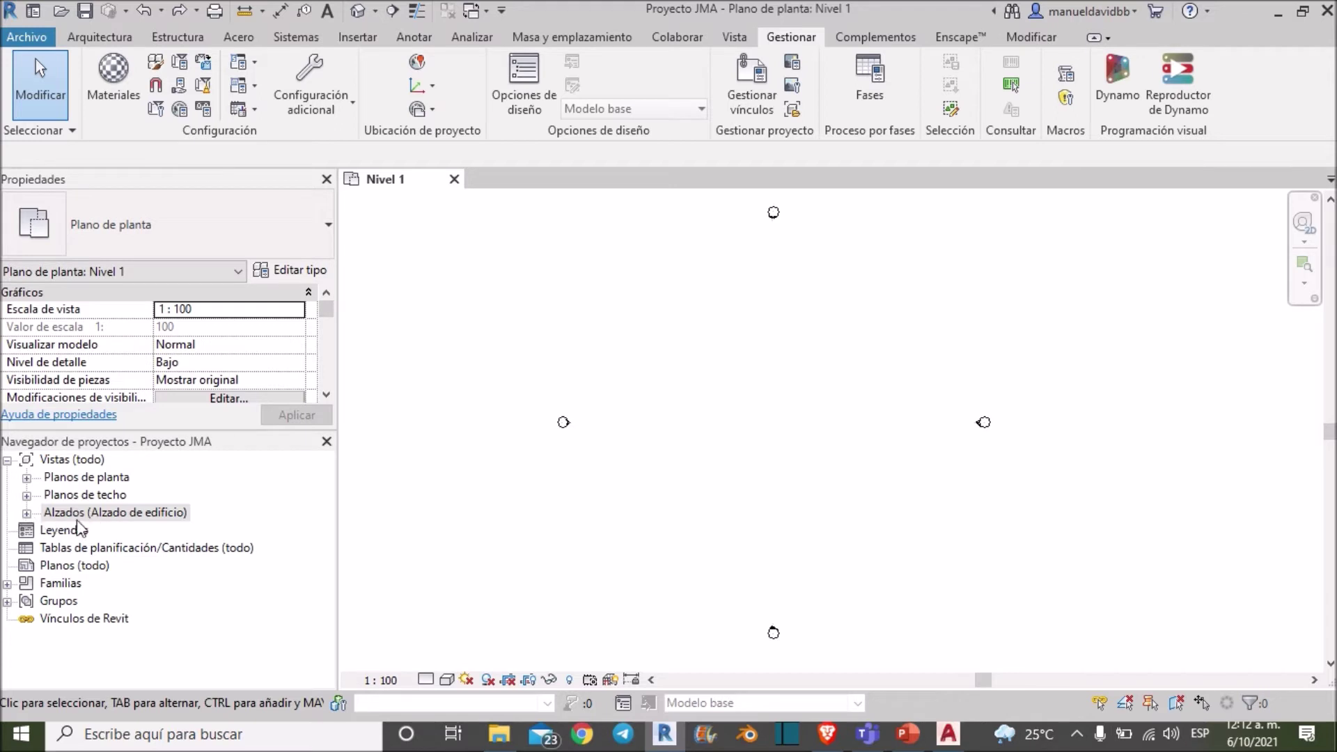
# Step: Open the Oeste elevation view and zoom around it
pyautogui.click(26, 513)
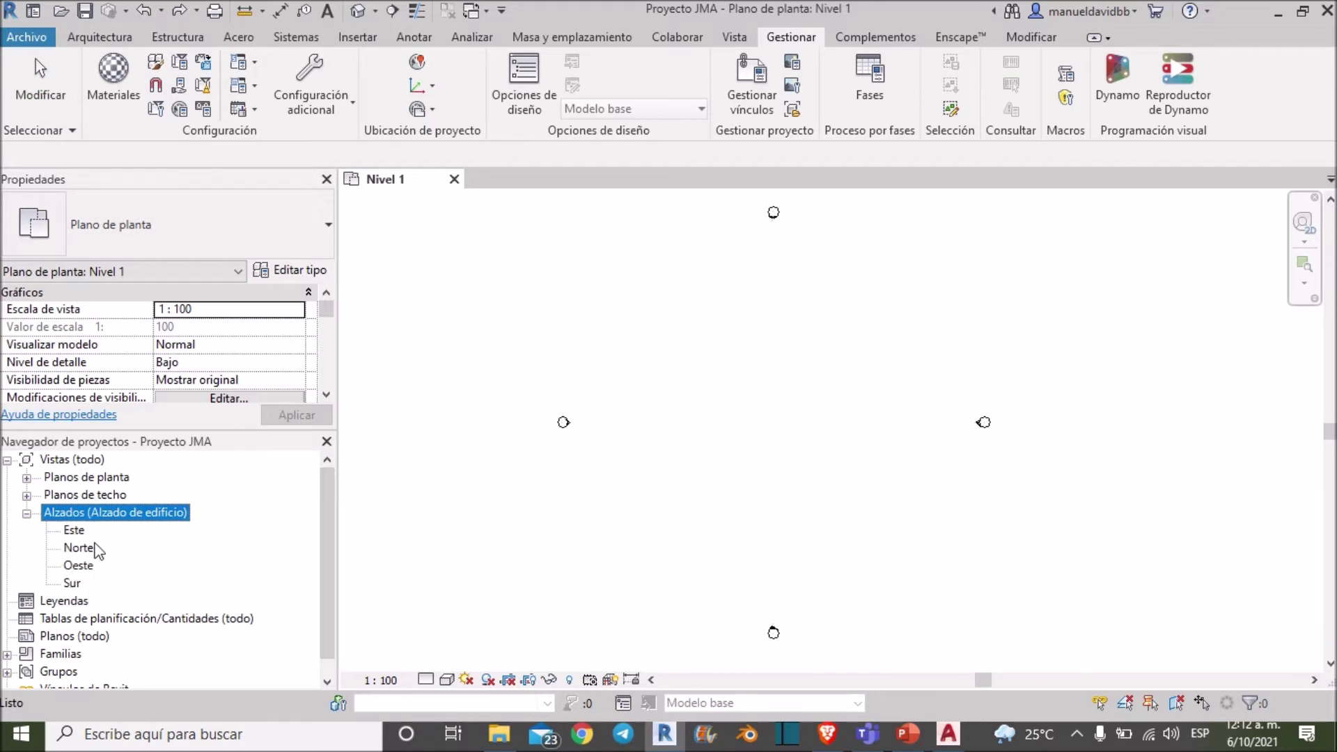
pyautogui.doubleClick(78, 566)
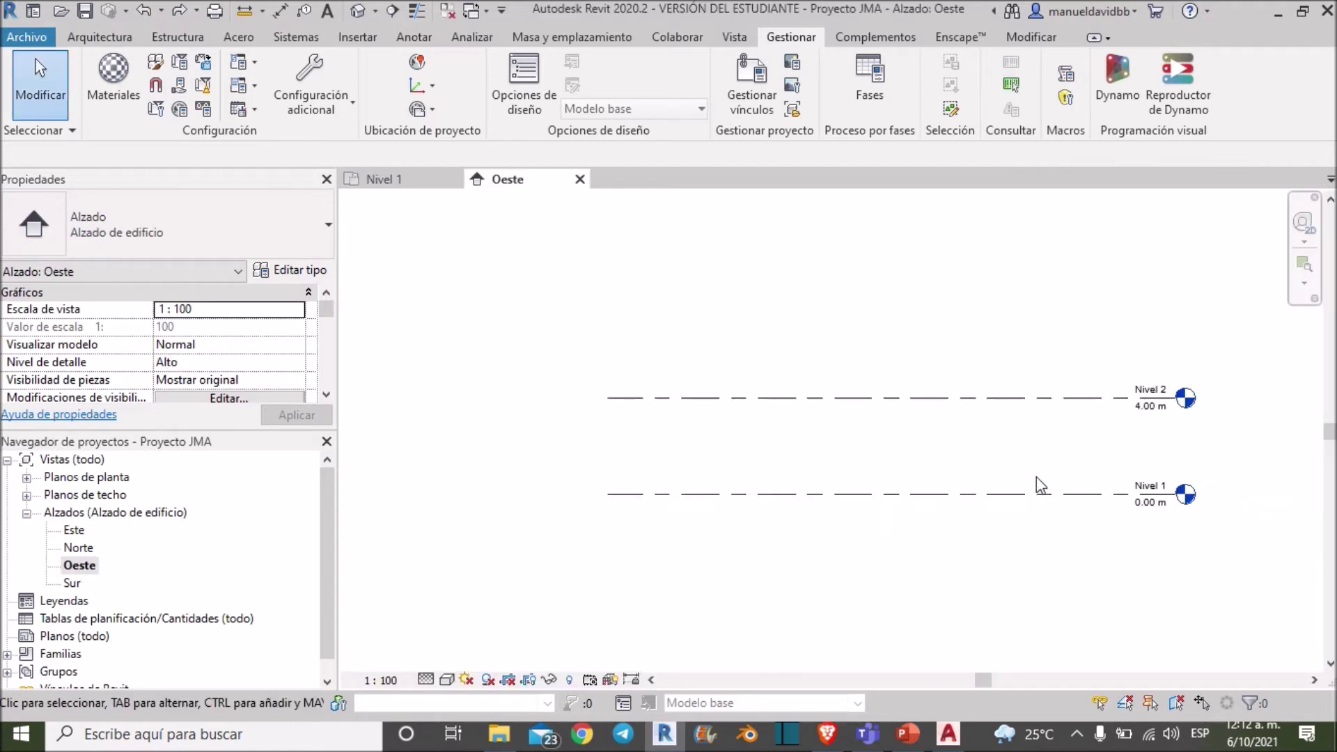
pyautogui.scroll(2, 1041, 486)
pyautogui.scroll(2, 970, 499)
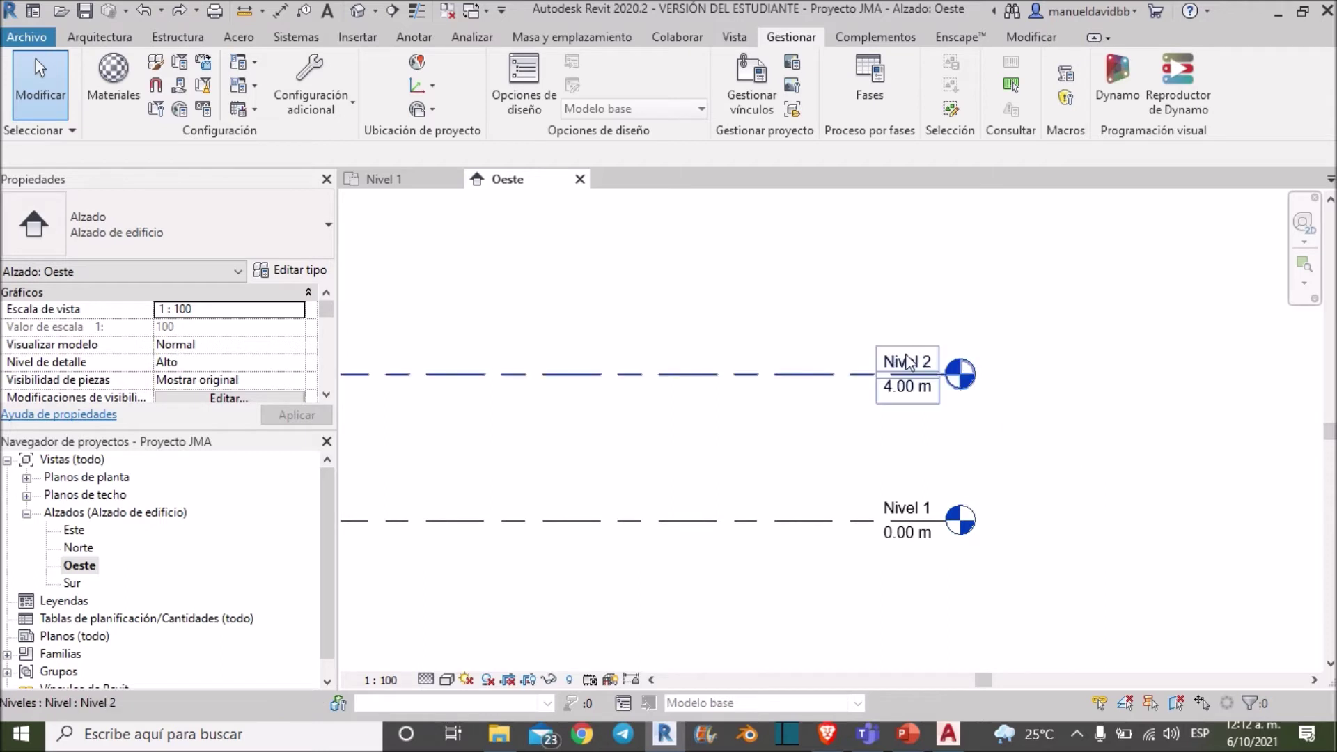
pyautogui.scroll(-1, 836, 472)
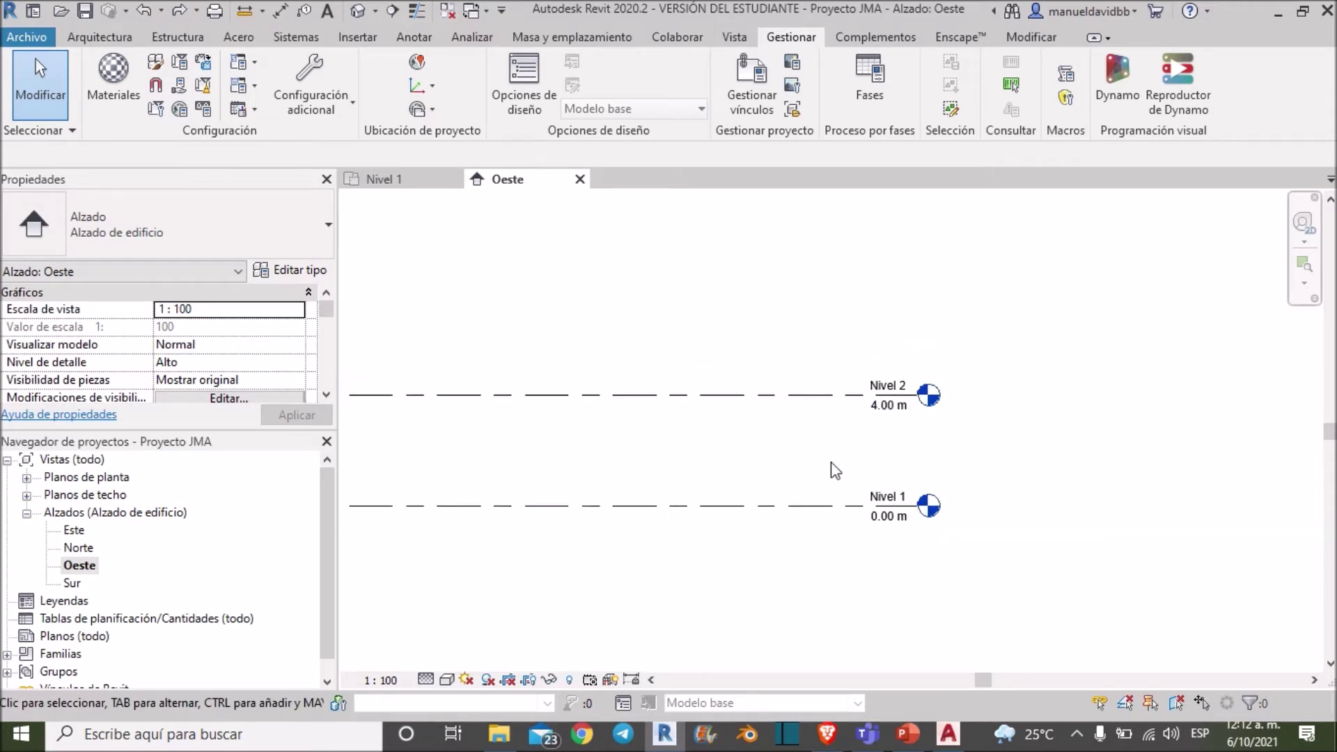
pyautogui.scroll(2, 835, 472)
# Step: Switch to AutoCAD to view the Plano base.dwg drawing
pyautogui.scroll(-1, 857, 463)
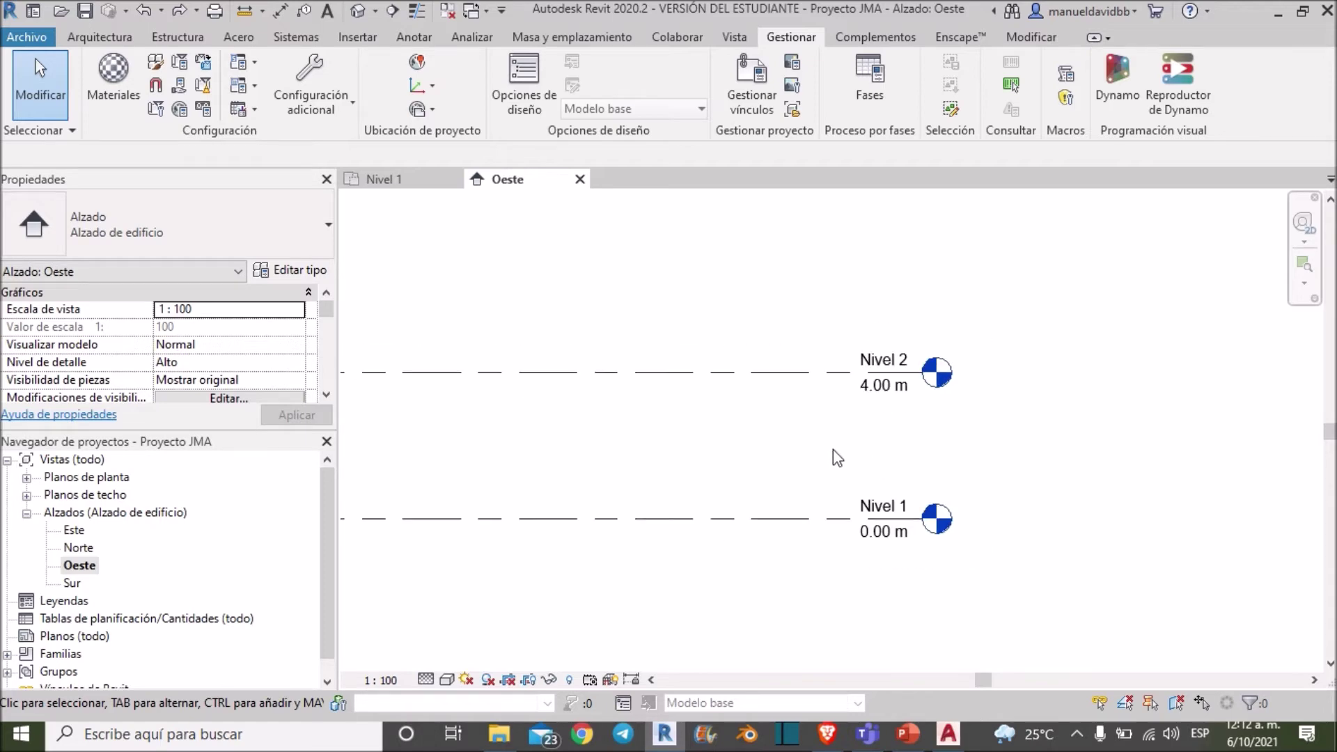
pyautogui.click(949, 734)
pyautogui.scroll(-3, 857, 400)
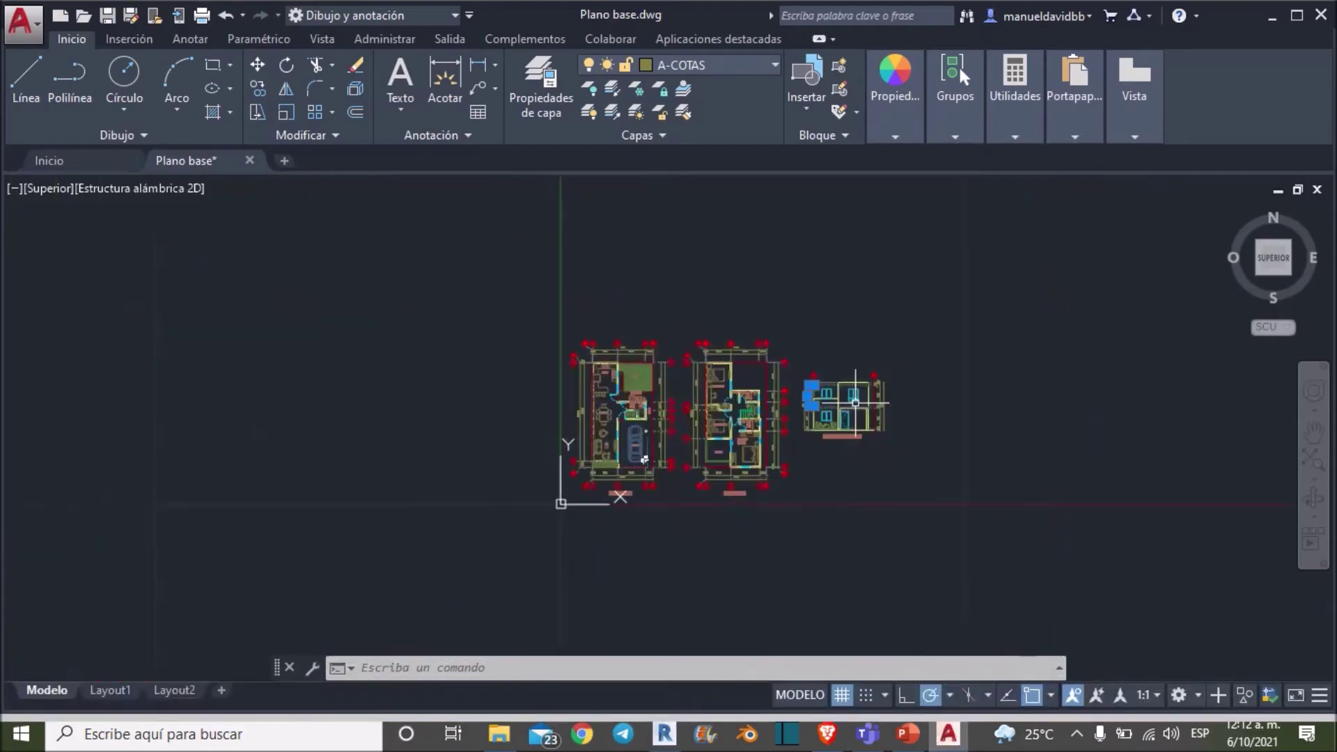
pyautogui.scroll(-2, 801, 442)
pyautogui.scroll(5, 825, 368)
pyautogui.moveTo(825, 368); pyautogui.dragTo(625, 556, button='middle')
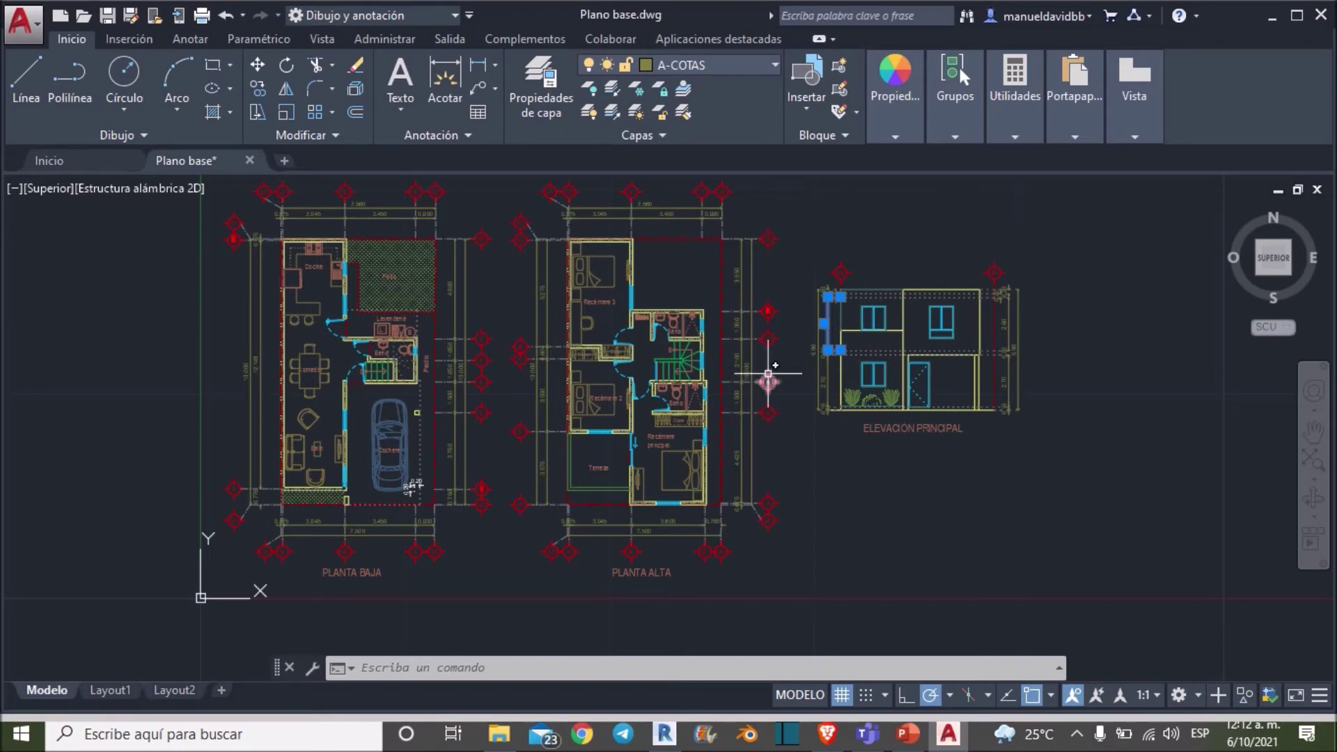
pyautogui.scroll(3, 855, 402)
pyautogui.scroll(3, 856, 401)
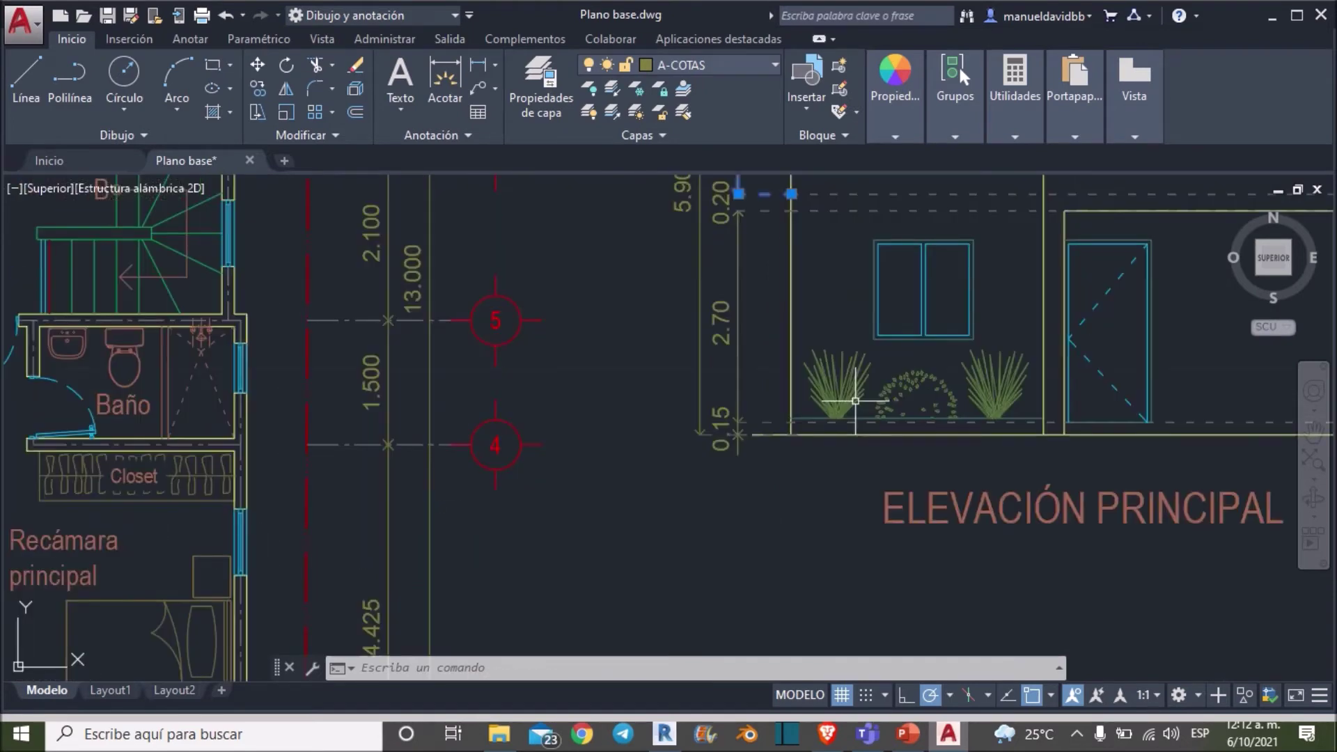
pyautogui.scroll(-5, 697, 348)
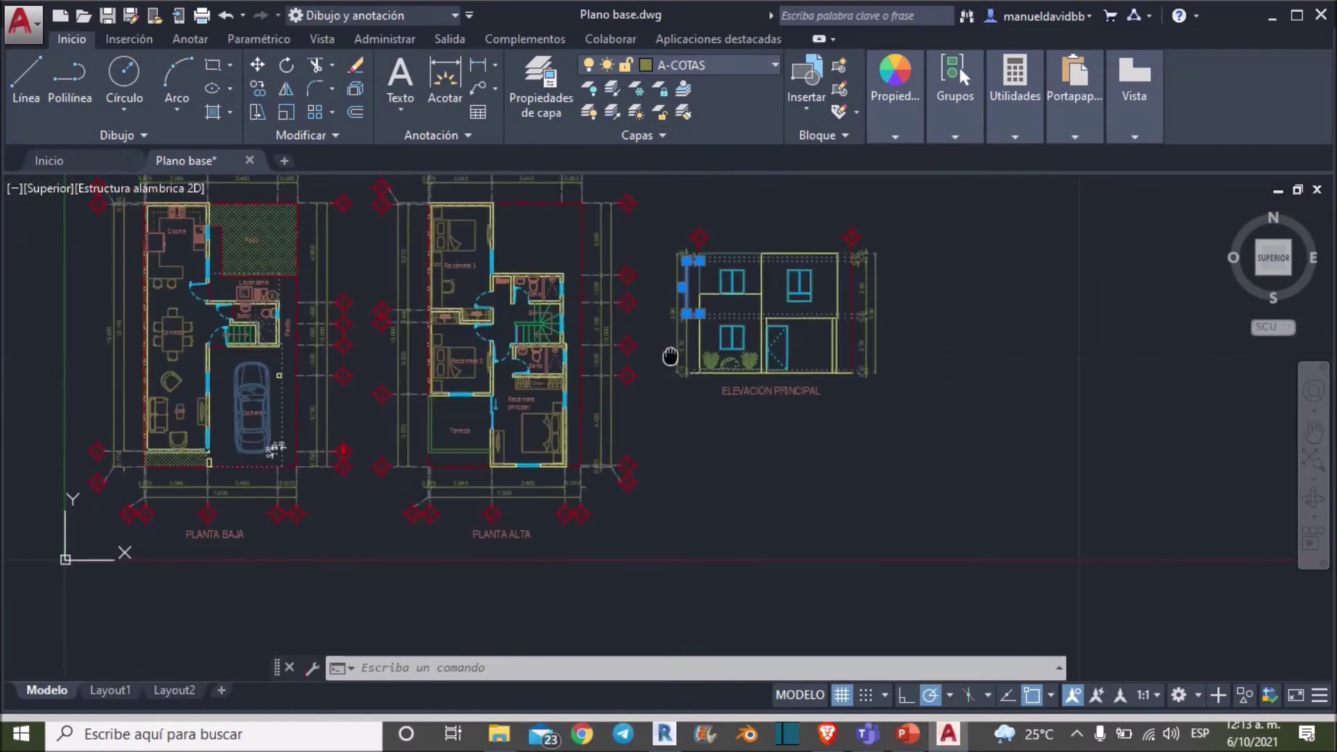
pyautogui.scroll(5, 686, 374)
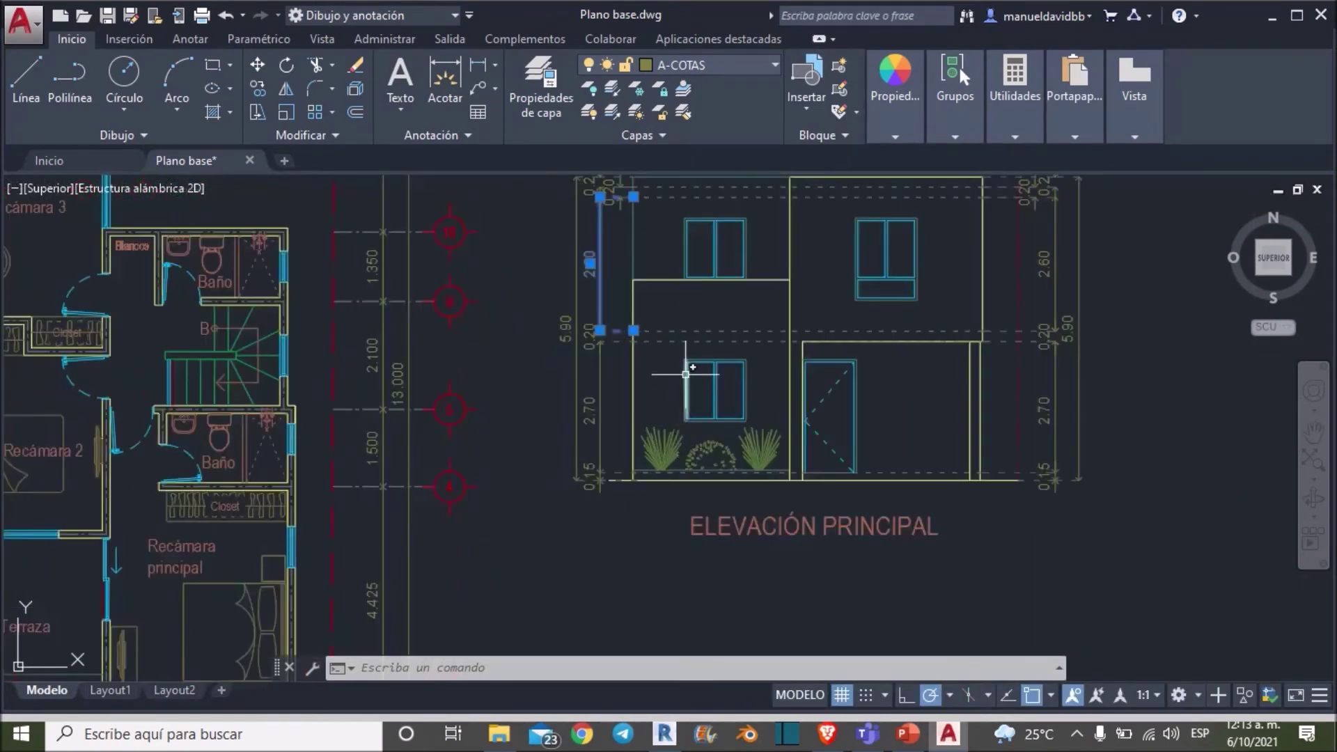
pyautogui.scroll(4, 612, 452)
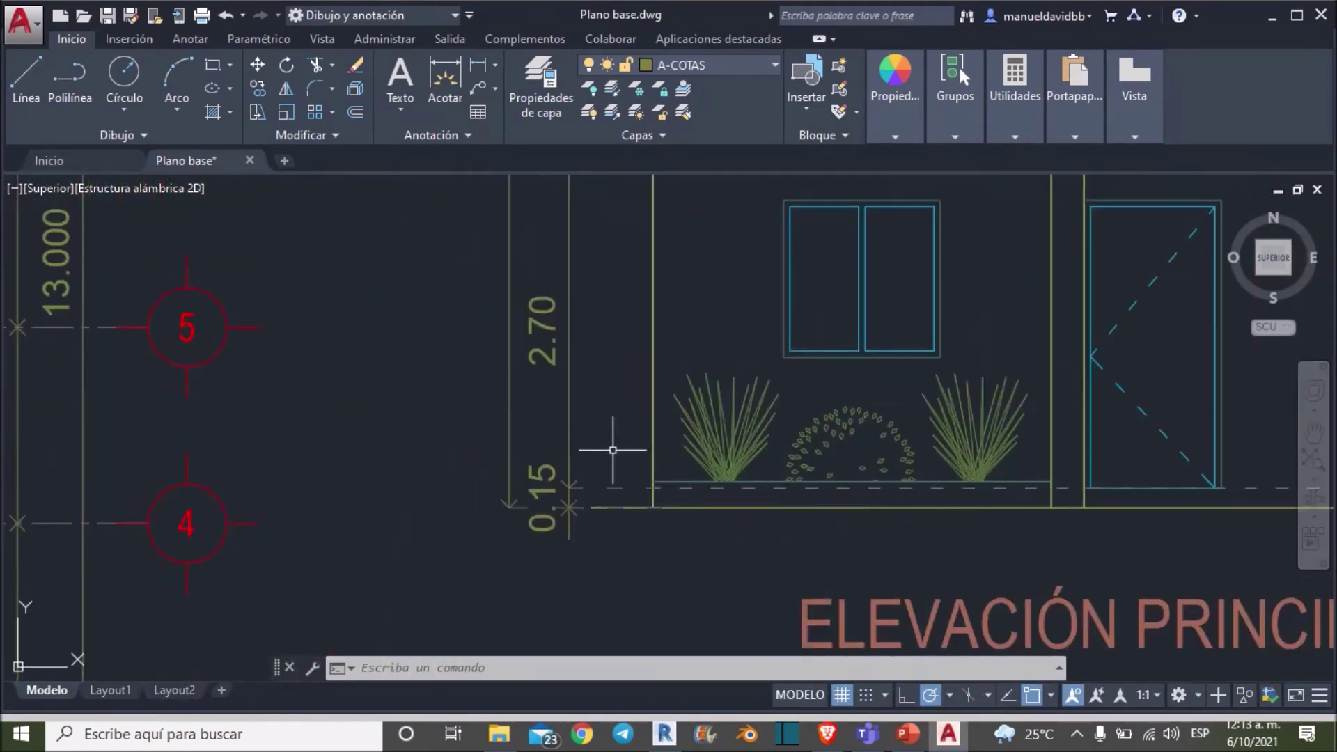
pyautogui.moveTo(613, 450); pyautogui.dragTo(529, 567, button='middle')
pyautogui.scroll(-5, 598, 418)
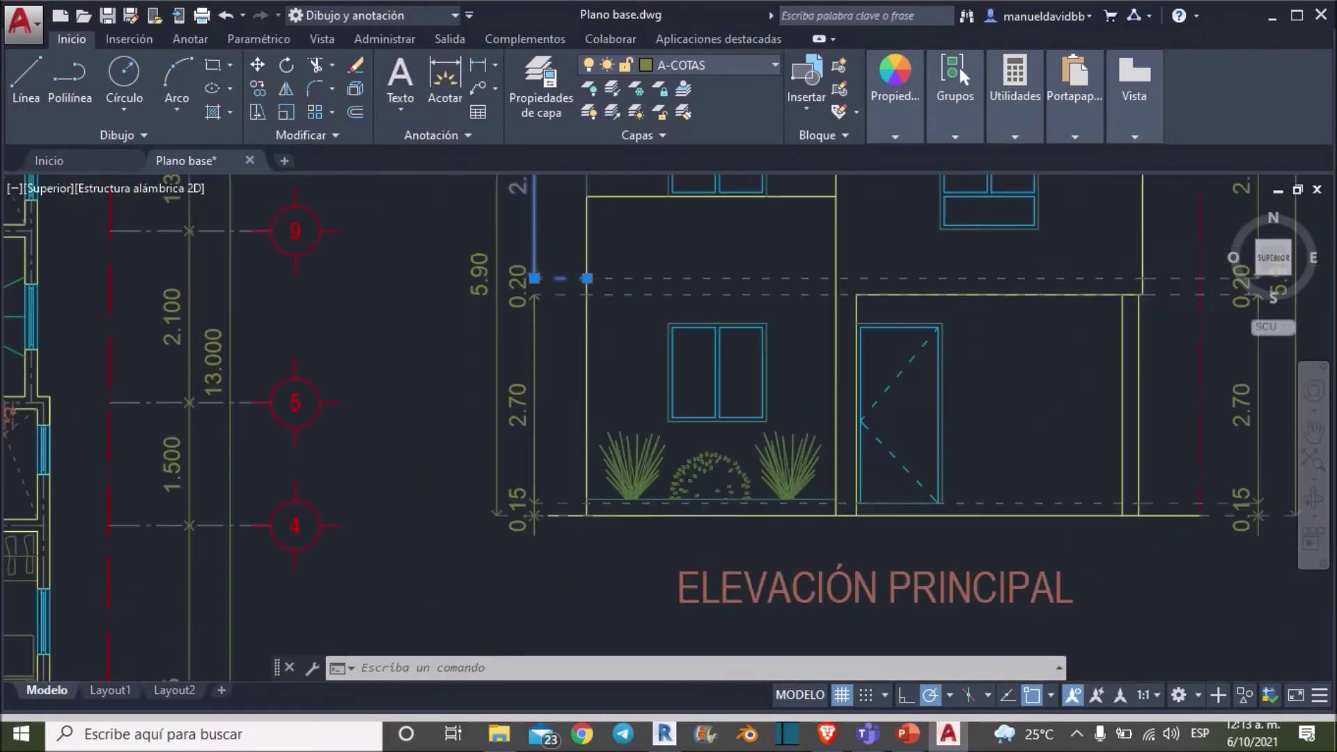
pyautogui.scroll(5, 597, 418)
pyautogui.moveTo(600, 382); pyautogui.dragTo(600, 397, button='middle')
pyautogui.scroll(3, 556, 502)
pyautogui.scroll(-4, 553, 373)
pyautogui.moveTo(547, 453); pyautogui.dragTo(538, 553, button='middle')
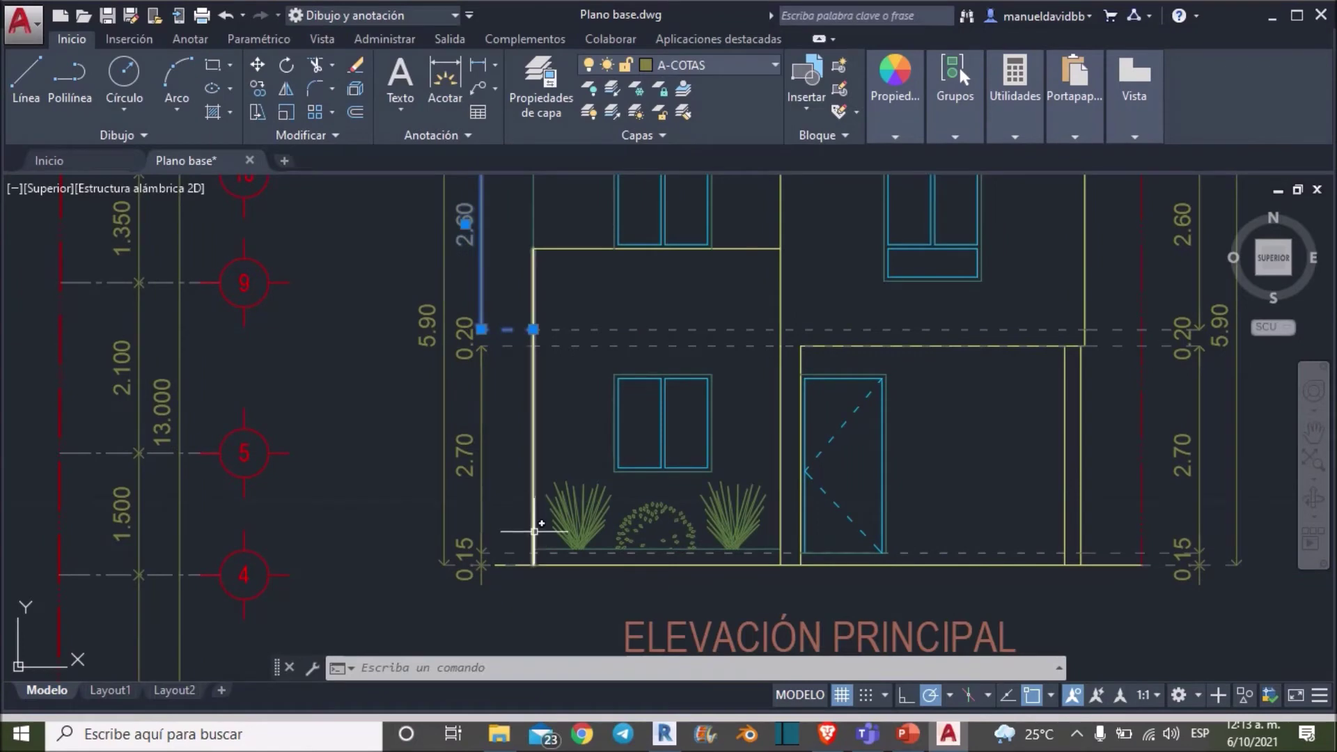
pyautogui.scroll(3, 474, 454)
pyautogui.scroll(-3, 487, 453)
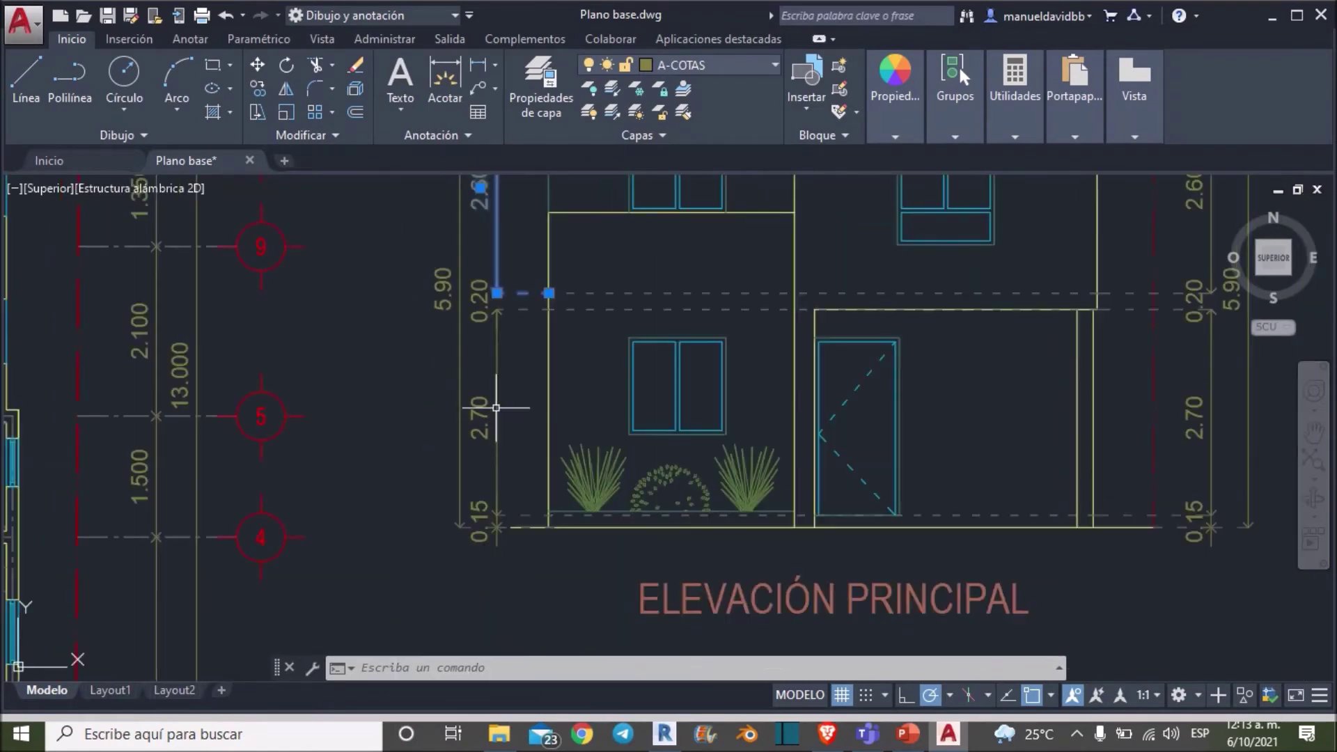
pyautogui.scroll(4, 497, 296)
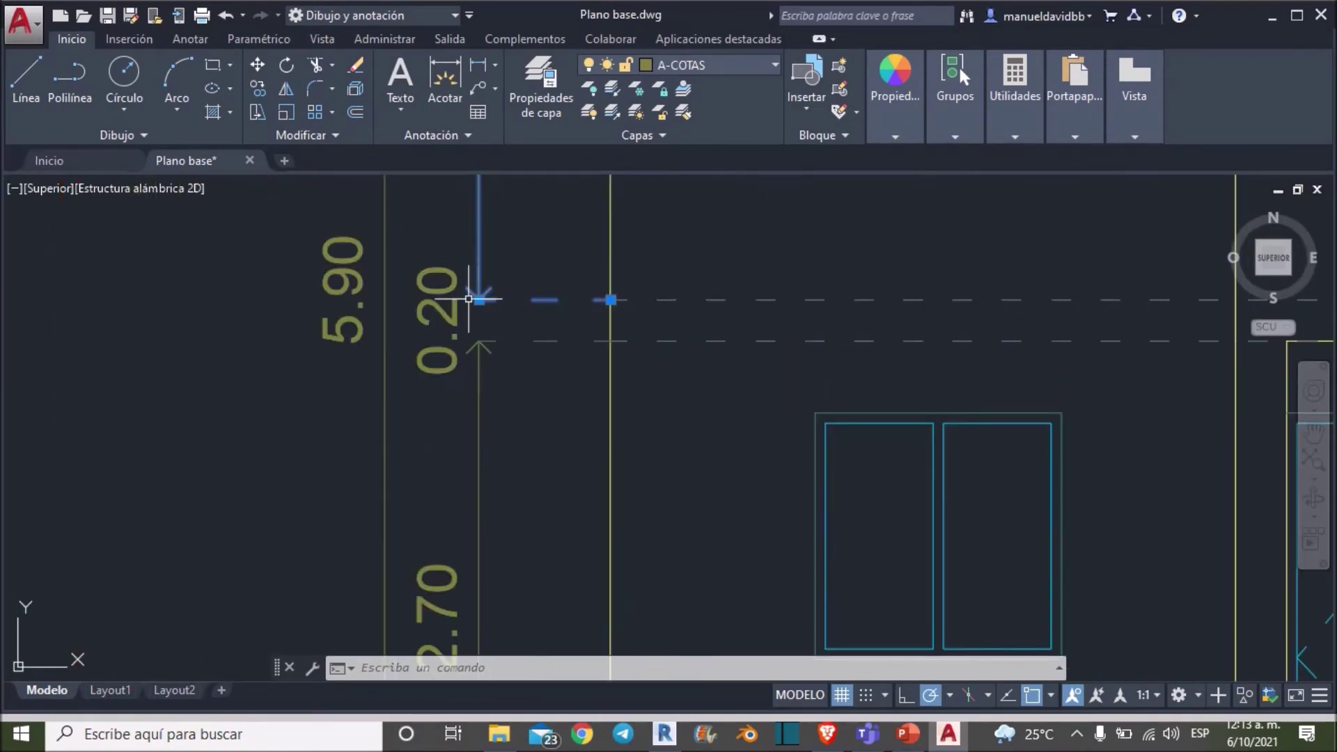
pyautogui.scroll(-4, 459, 304)
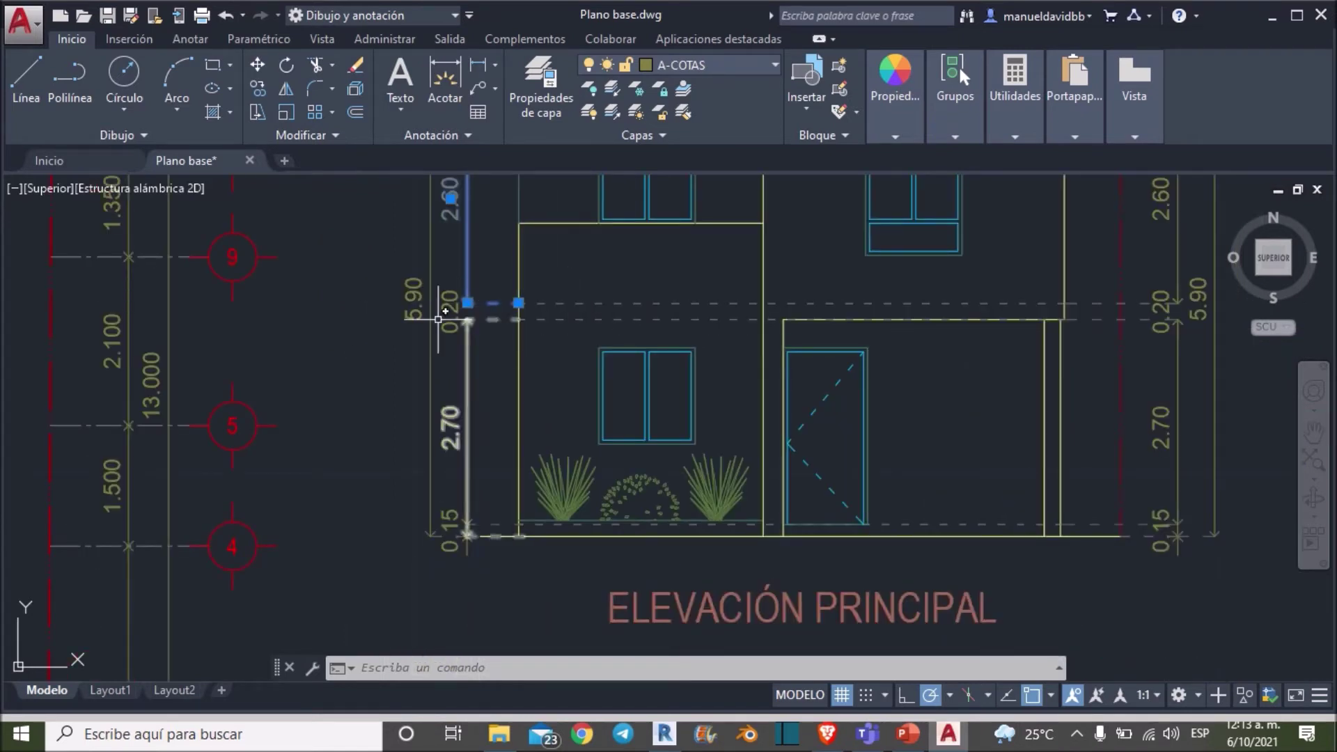
pyautogui.scroll(2, 483, 381)
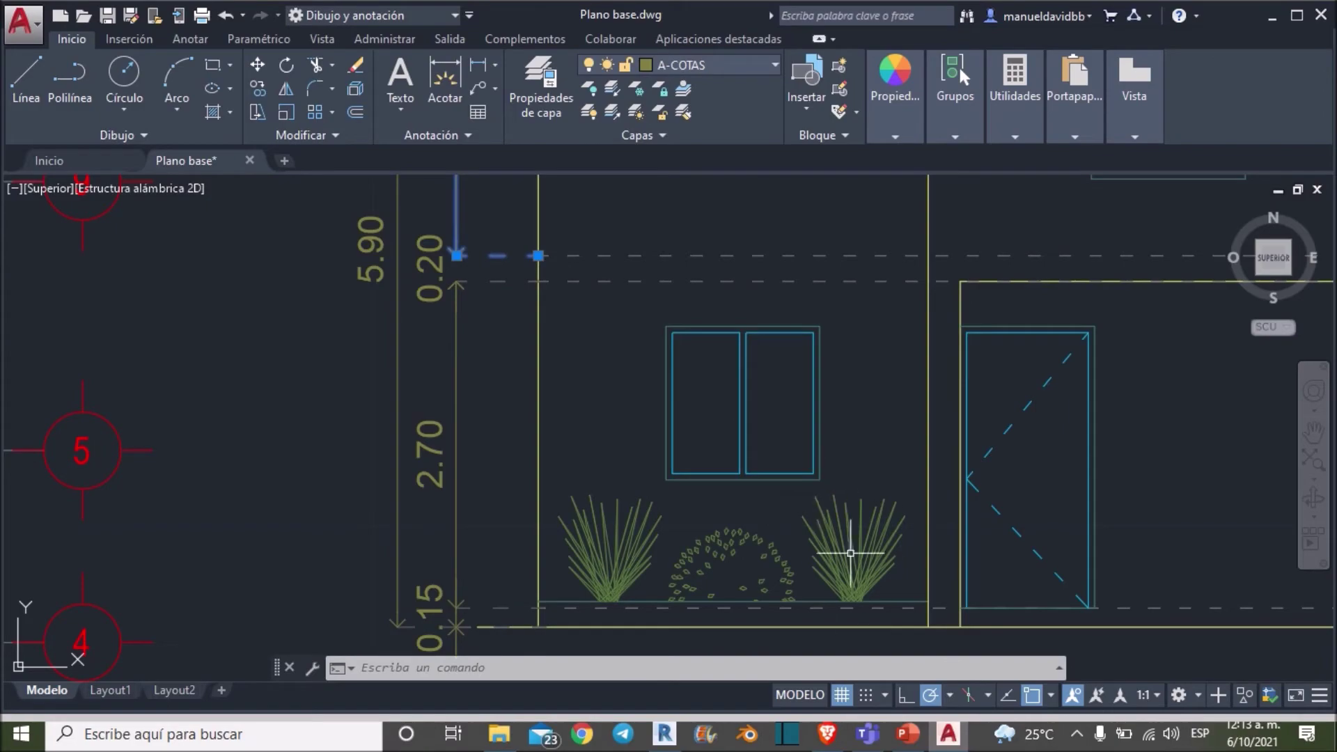
# Step: Back in Revit's Oeste elevation, change Nivel 2's height from 4.00 to 2.90 m
pyautogui.click(663, 735)
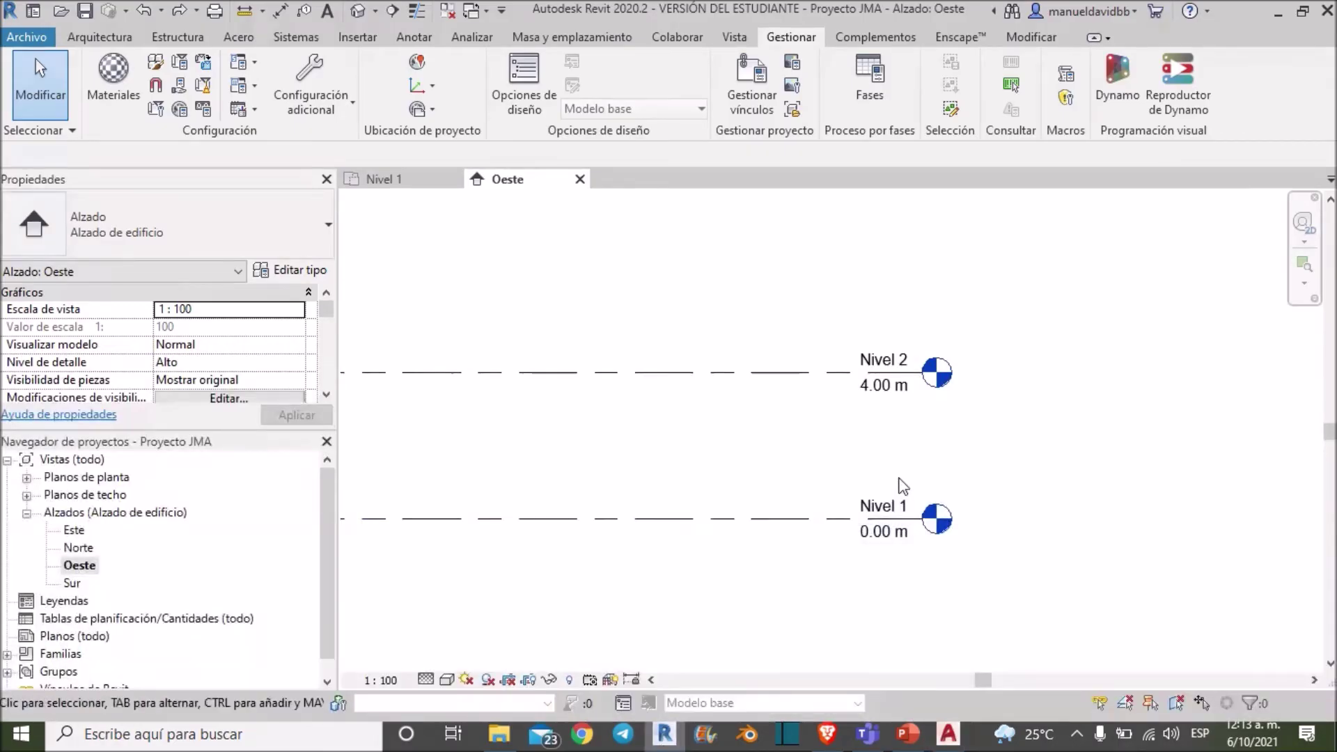
pyautogui.scroll(1, 902, 483)
pyautogui.scroll(1, 881, 439)
pyautogui.scroll(1, 866, 337)
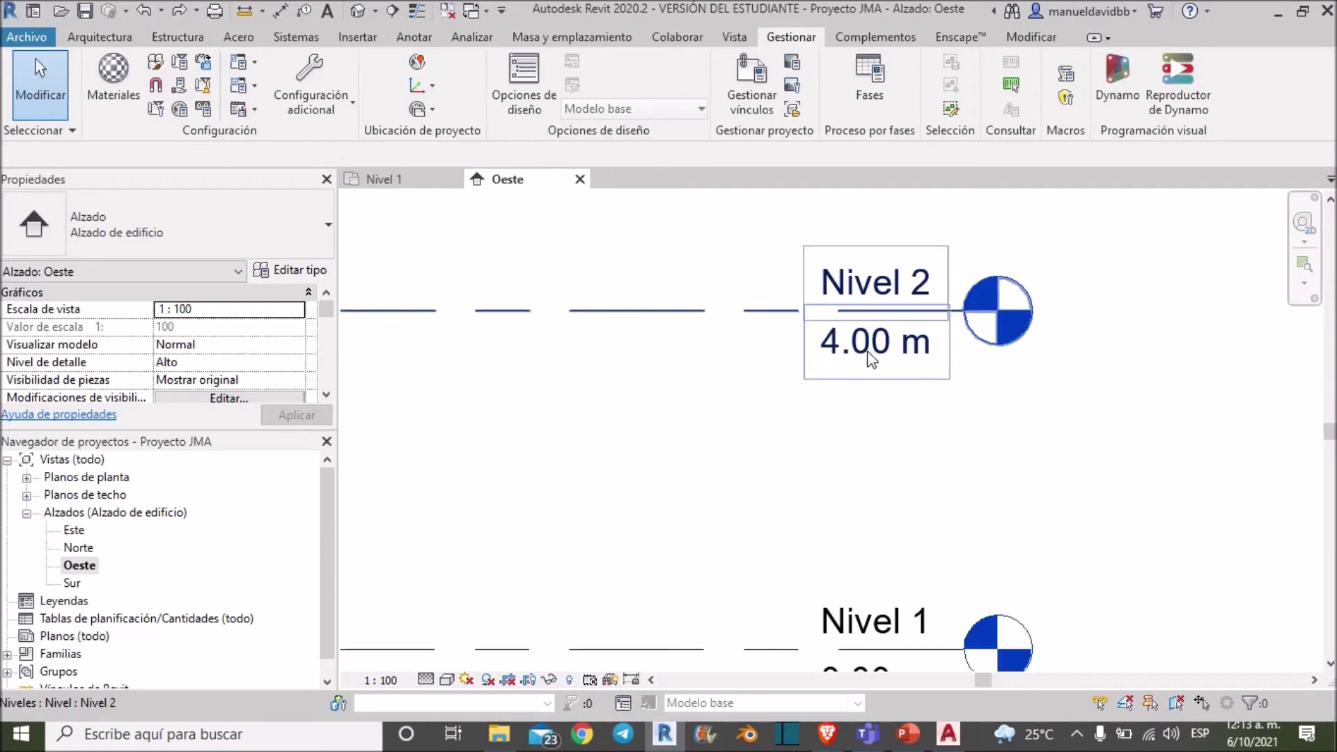
pyautogui.scroll(3, 868, 313)
pyautogui.doubleClick(836, 360)
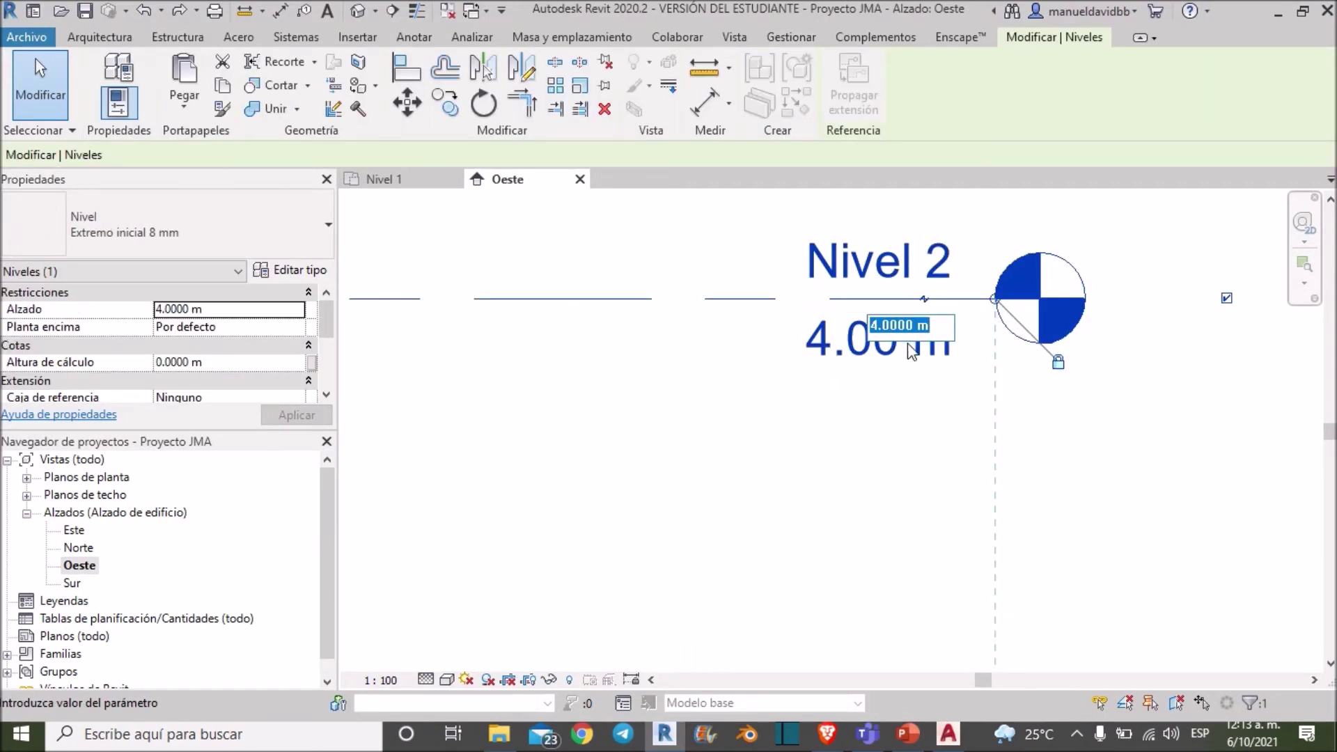
pyautogui.write('2.9')
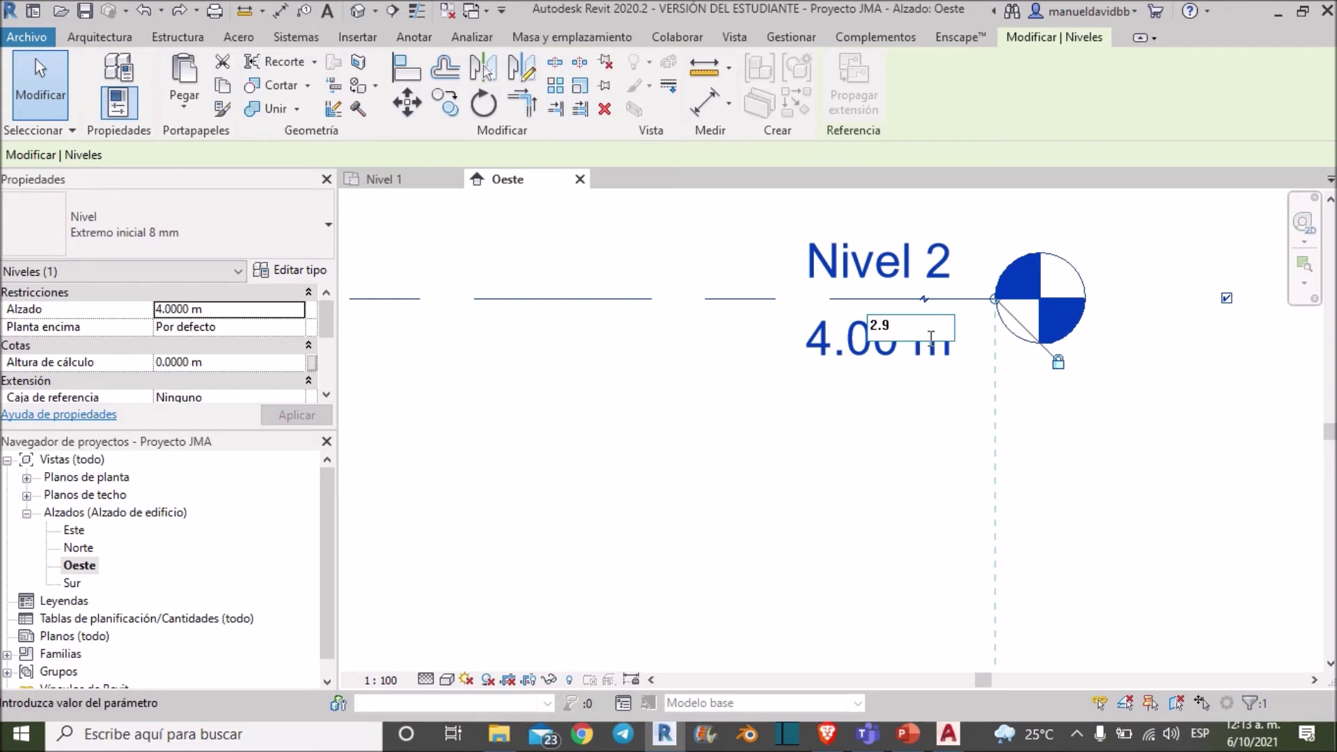
pyautogui.press('Return')
pyautogui.click(1129, 300)
pyautogui.scroll(-3, 1128, 300)
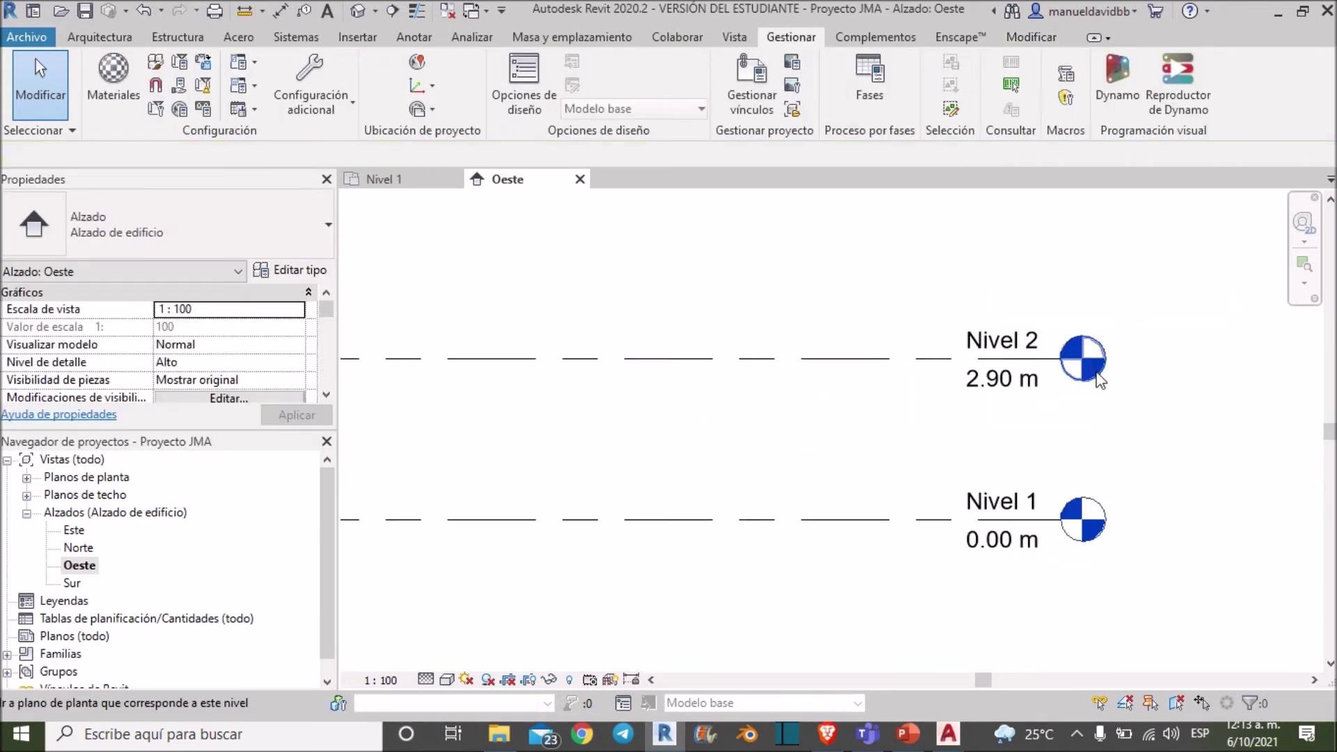
# Step: Rename level Nivel 1 to PRIMER PISO
pyautogui.scroll(1, 956, 493)
pyautogui.scroll(2, 958, 492)
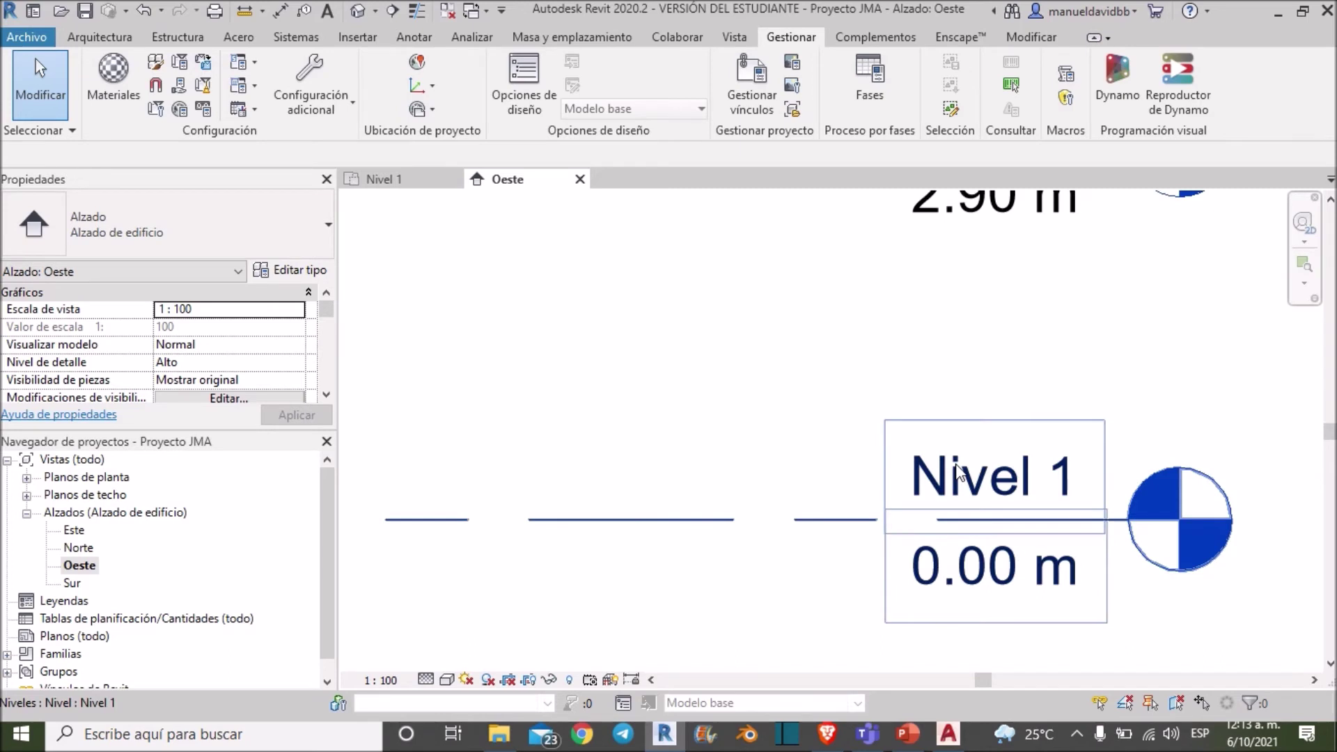
pyautogui.doubleClick(960, 472)
pyautogui.write('PIS')
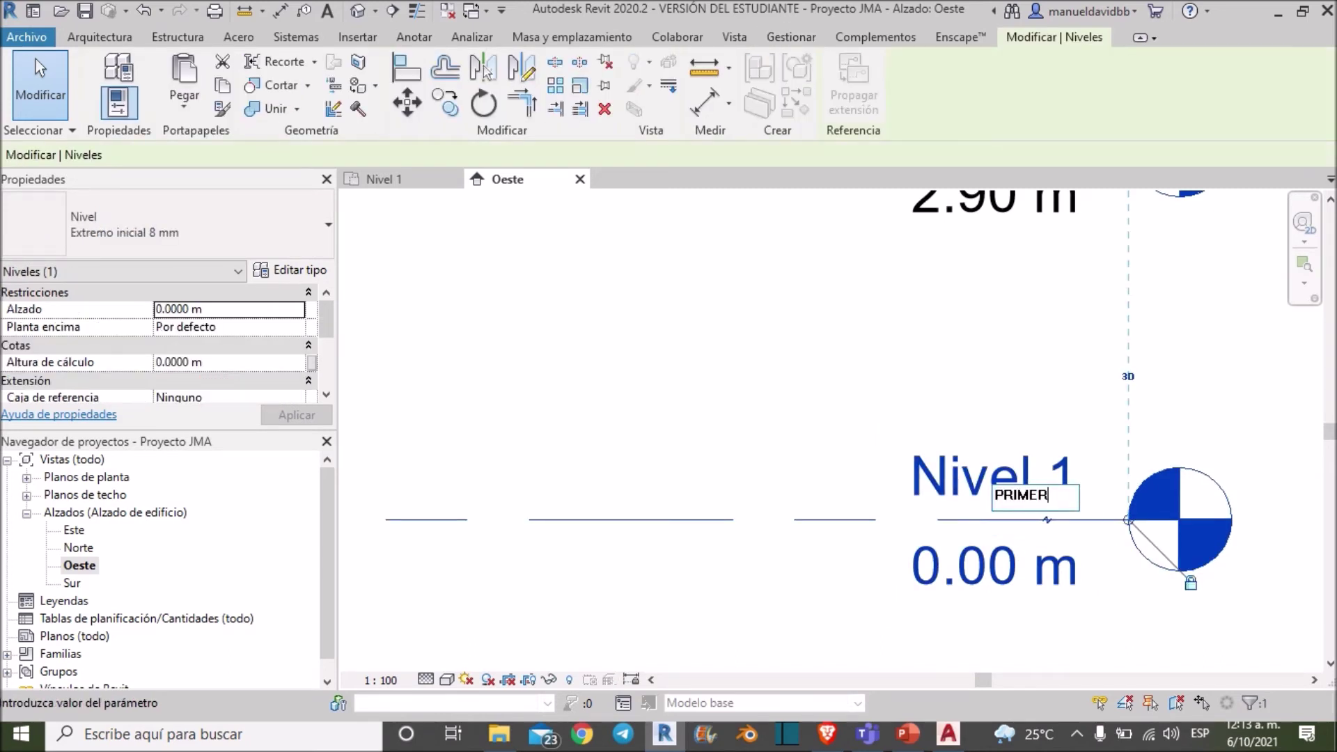
pyautogui.write('O')
pyautogui.press('Return')
pyautogui.press('Return')
pyautogui.scroll(-2, 1024, 341)
pyautogui.scroll(-1, 978, 256)
# Step: Rename level Nivel 2 to SEGUNDO PISO
pyautogui.moveTo(977, 256)
pyautogui.mouseDown(button='middle')
pyautogui.moveTo(950, 361)
pyautogui.moveTo(882, 459)
pyautogui.mouseUp(button='middle')
pyautogui.scroll(2, 905, 328)
pyautogui.doubleClick(946, 308)
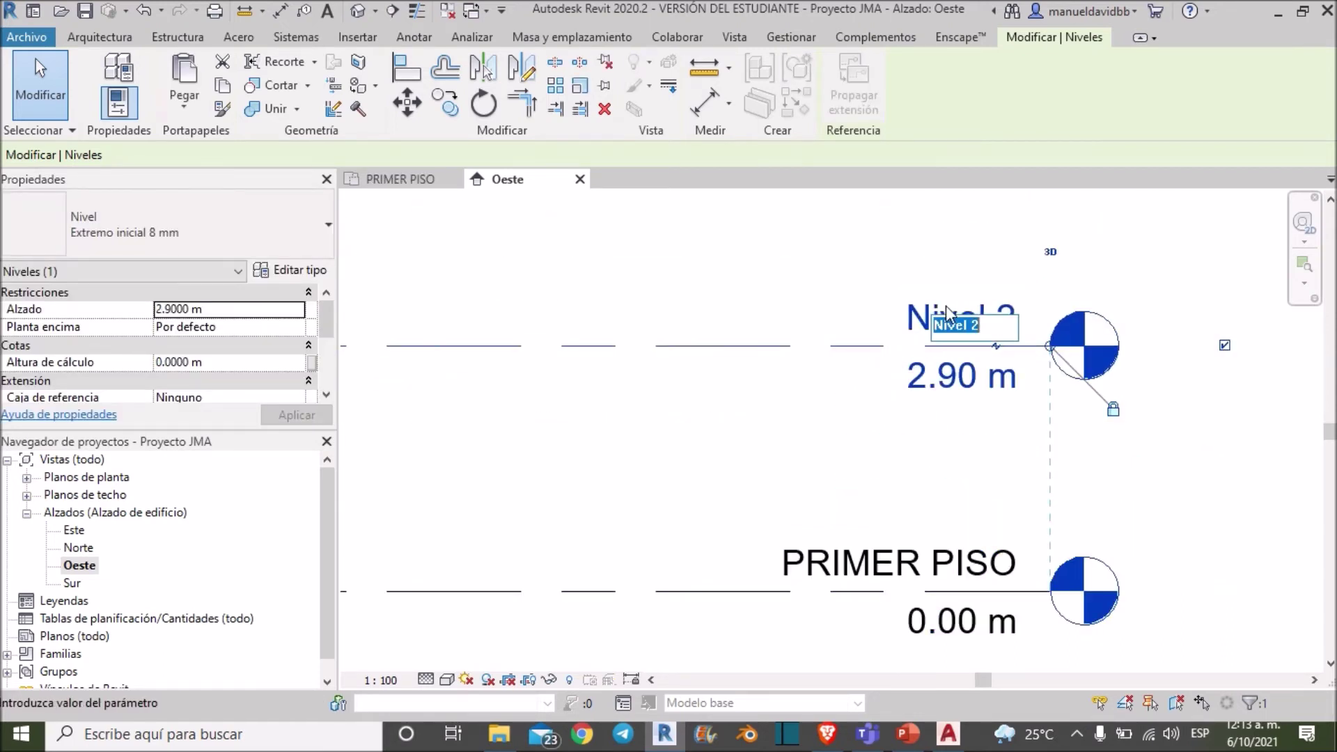
pyautogui.write('SEGUNDO P')
pyautogui.write('ISO')
pyautogui.press('Return')
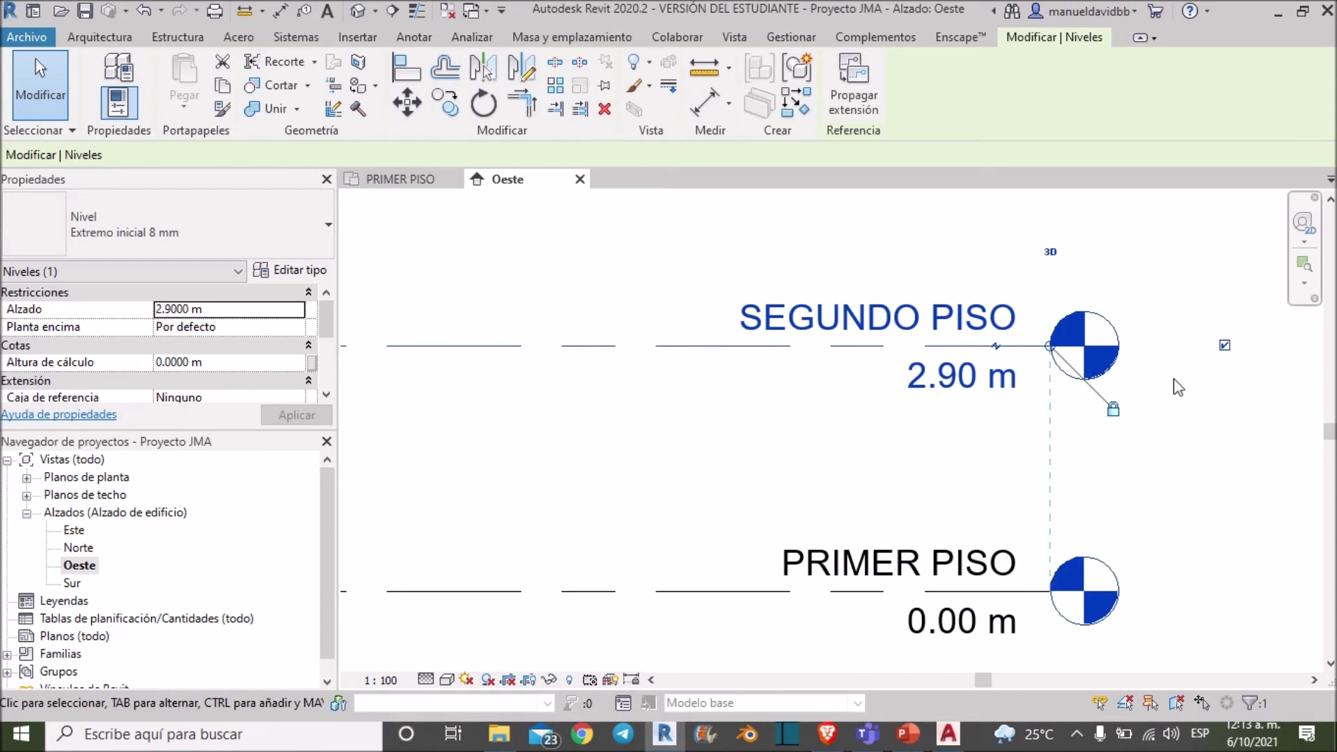
pyautogui.click(1177, 388)
pyautogui.scroll(-3, 1192, 383)
pyautogui.moveTo(1191, 383); pyautogui.dragTo(1138, 484, button='middle')
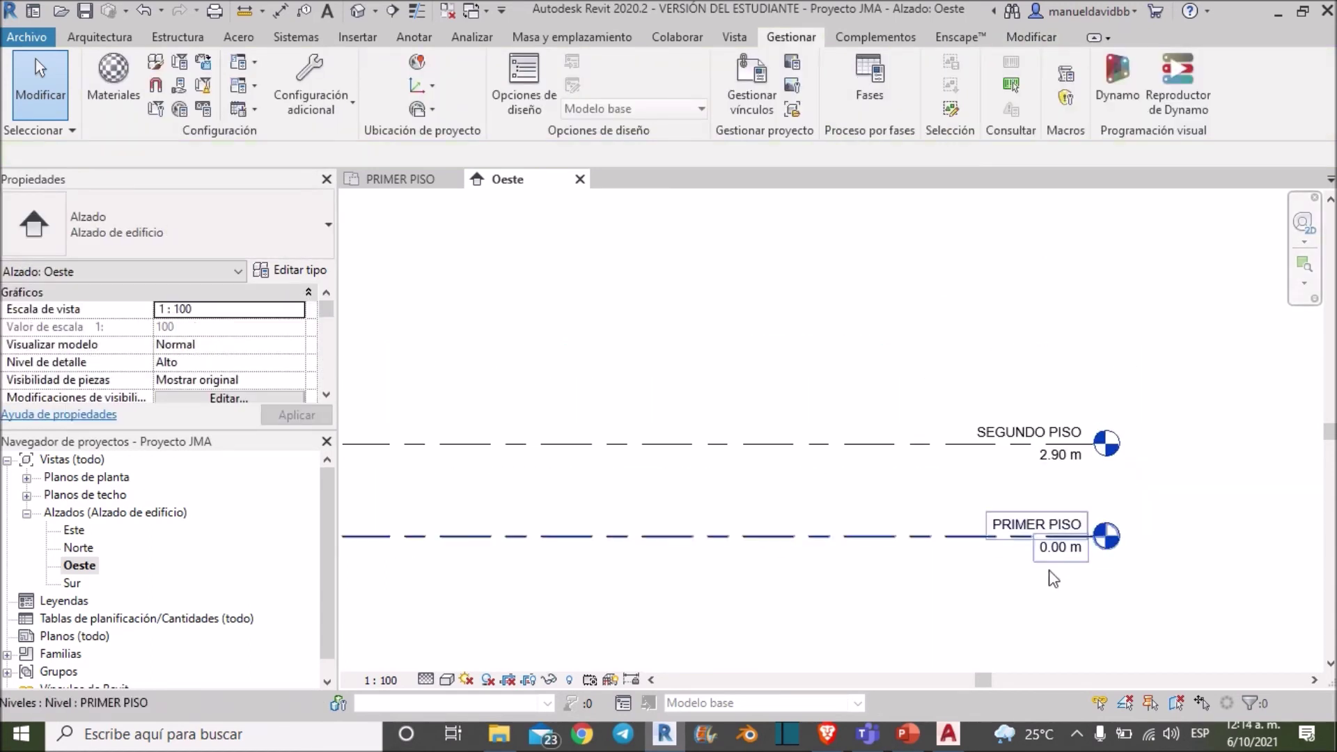
# Step: Switch to AutoCAD and zoom around the front elevation drawing
pyautogui.click(949, 734)
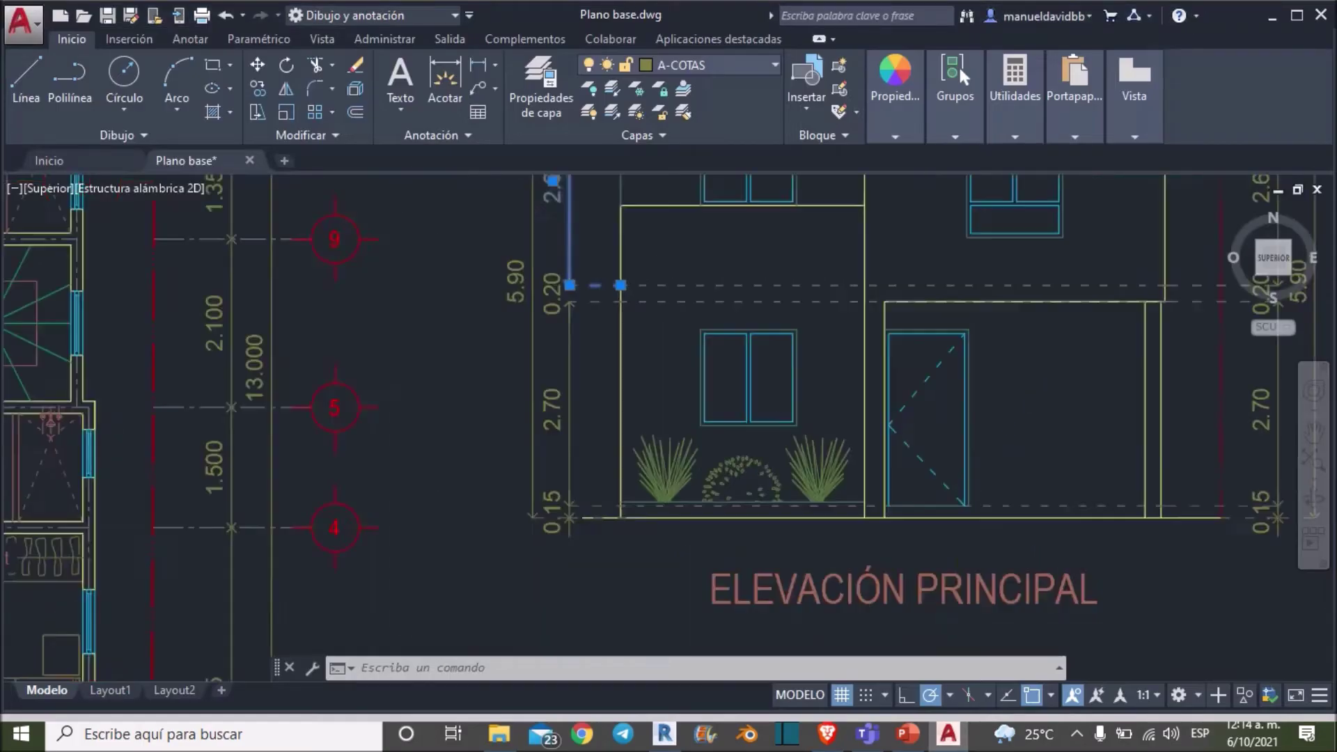
pyautogui.scroll(-3, 762, 382)
pyautogui.scroll(-2, 762, 382)
pyautogui.scroll(5, 704, 286)
pyautogui.scroll(3, 883, 397)
pyautogui.moveTo(883, 397); pyautogui.dragTo(660, 317, button='middle')
pyautogui.scroll(-1, 663, 365)
pyautogui.scroll(-2, 670, 448)
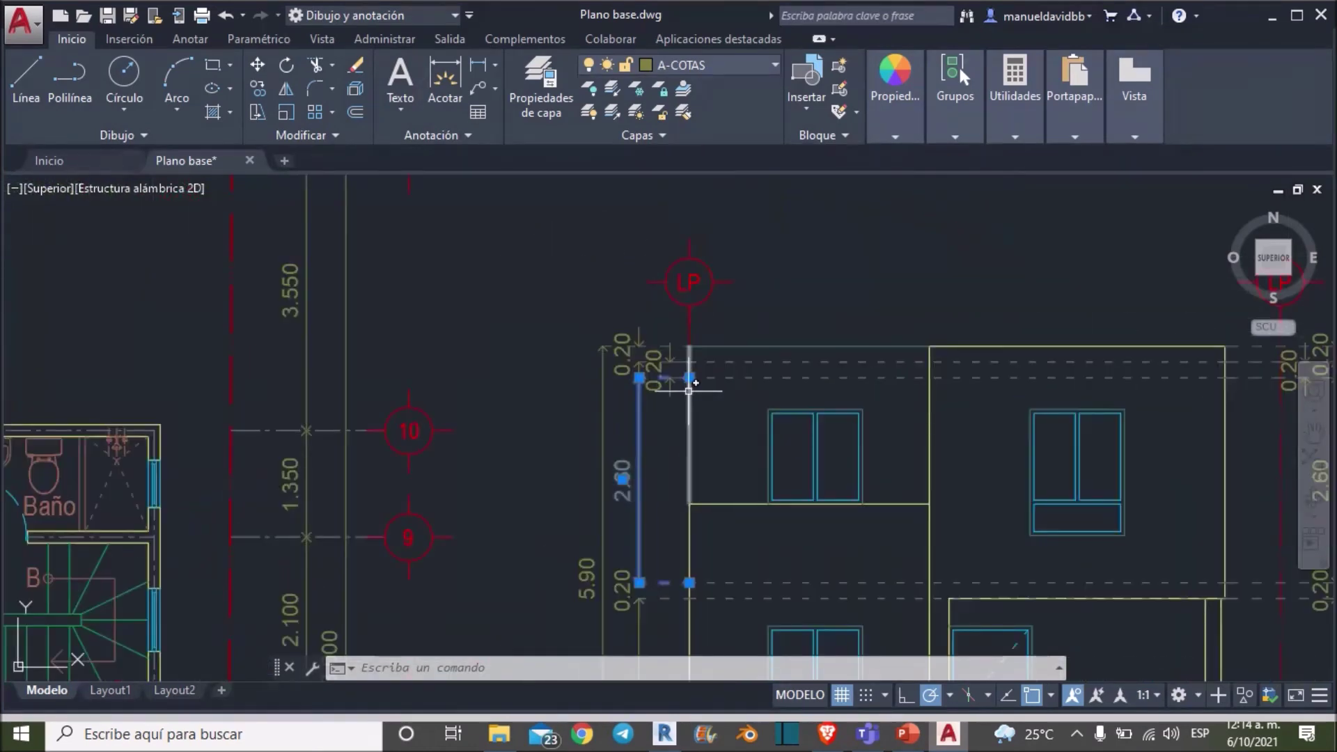
pyautogui.scroll(4, 689, 391)
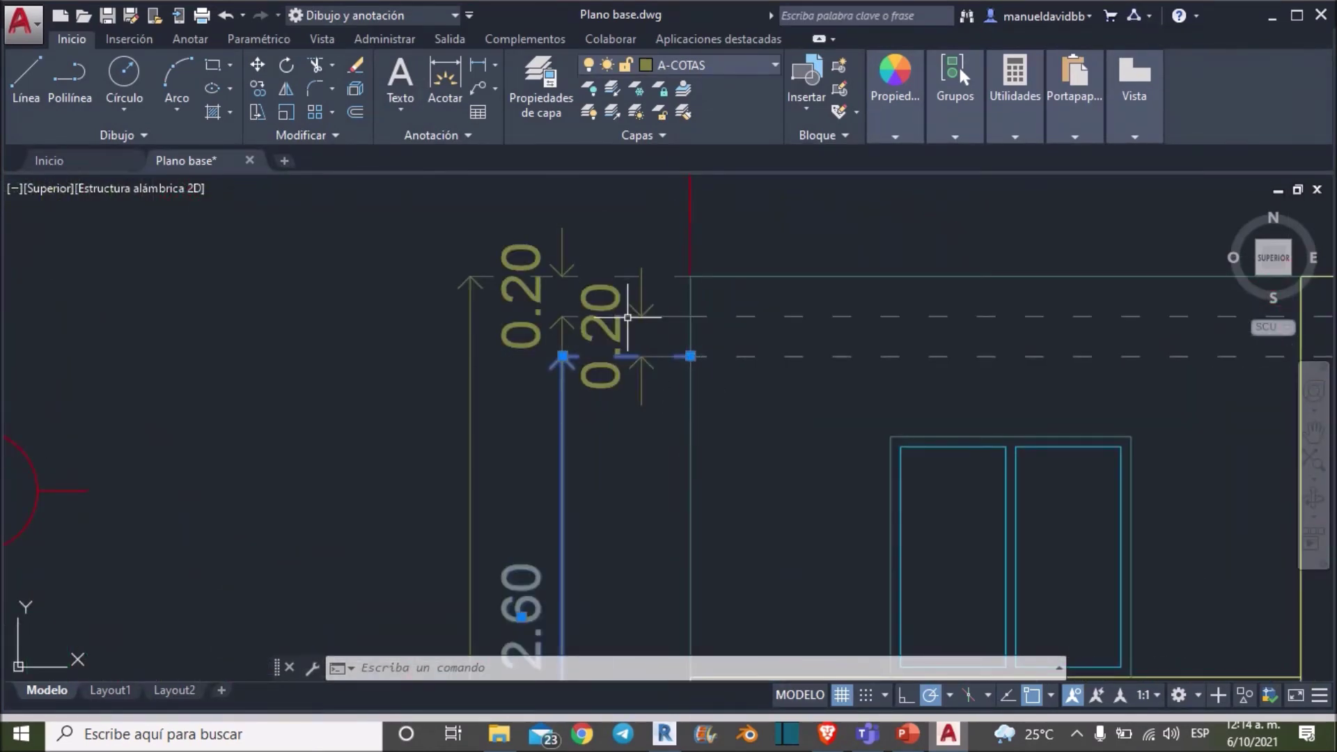
pyautogui.scroll(-4, 616, 319)
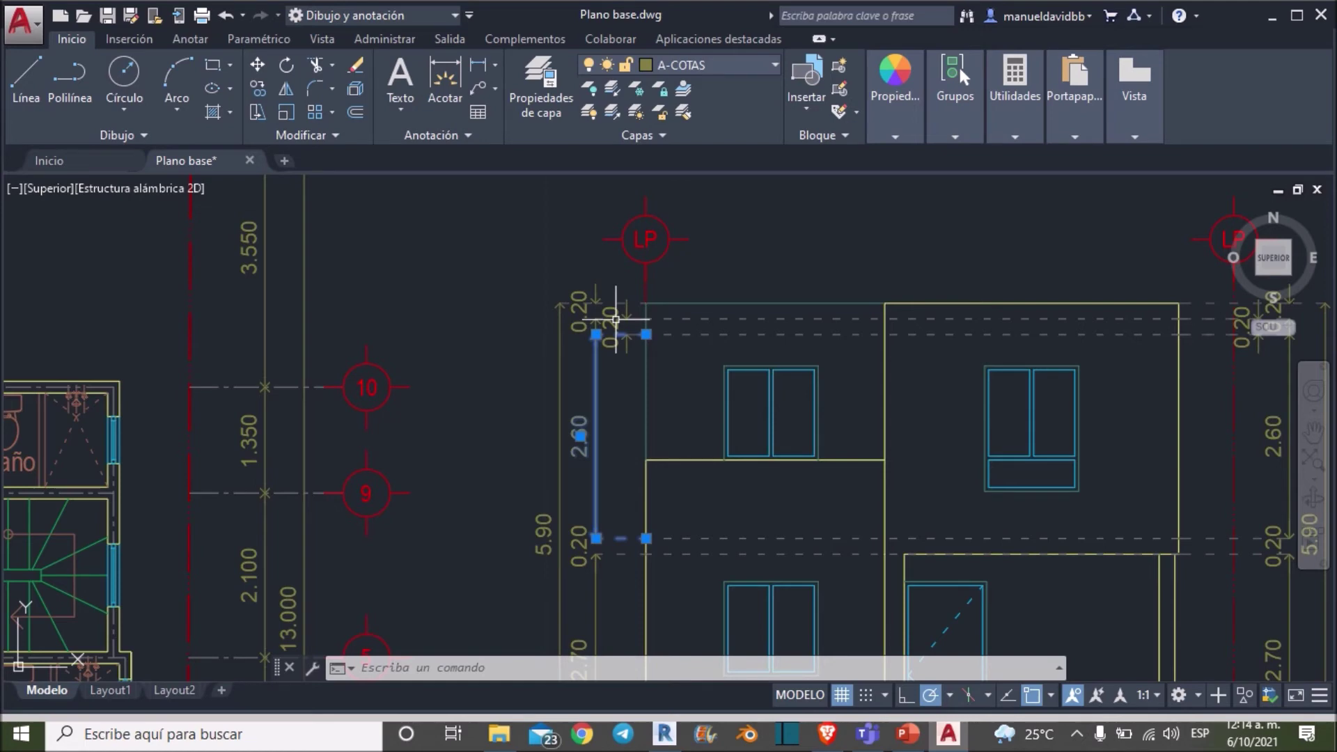
pyautogui.scroll(4, 627, 462)
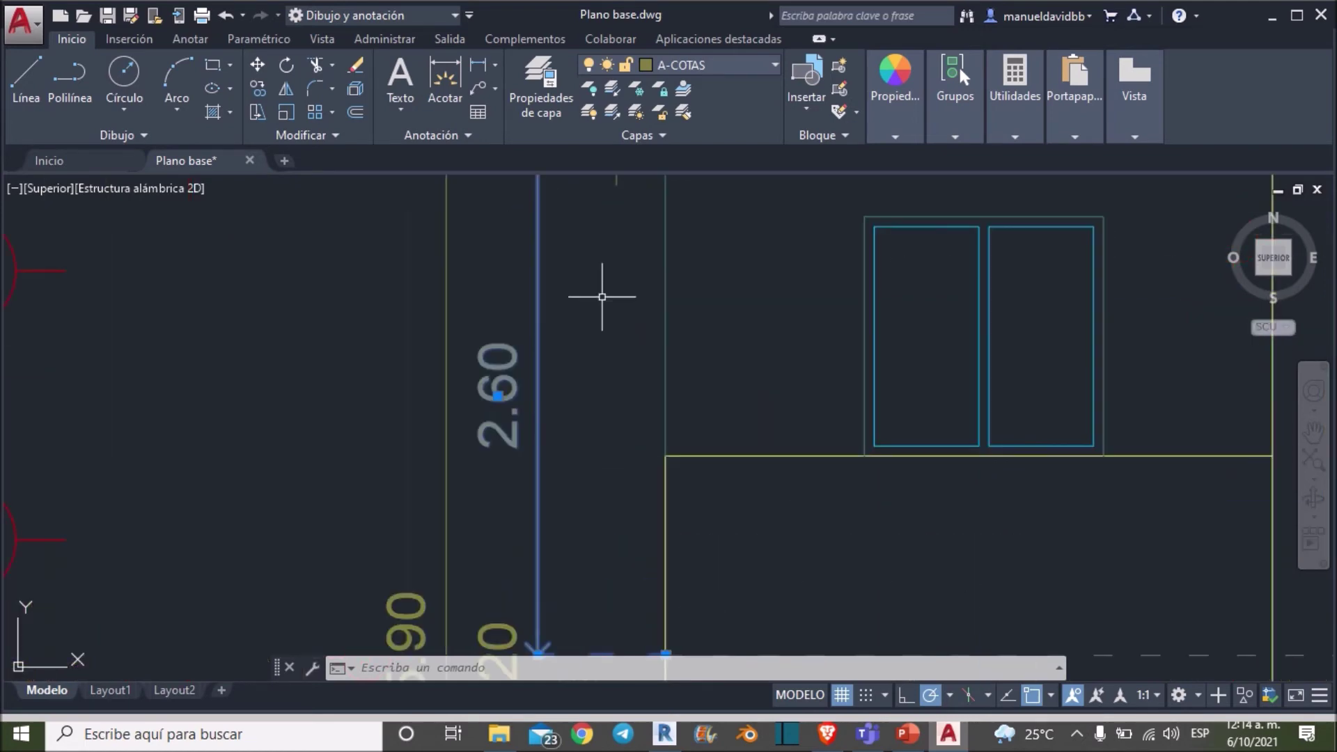
pyautogui.scroll(-4, 600, 284)
# Step: Read the 0.20 and 2.60 storey height dimensions, then return to Revit
pyautogui.moveTo(601, 285); pyautogui.dragTo(597, 358, button='middle')
pyautogui.scroll(3, 597, 307)
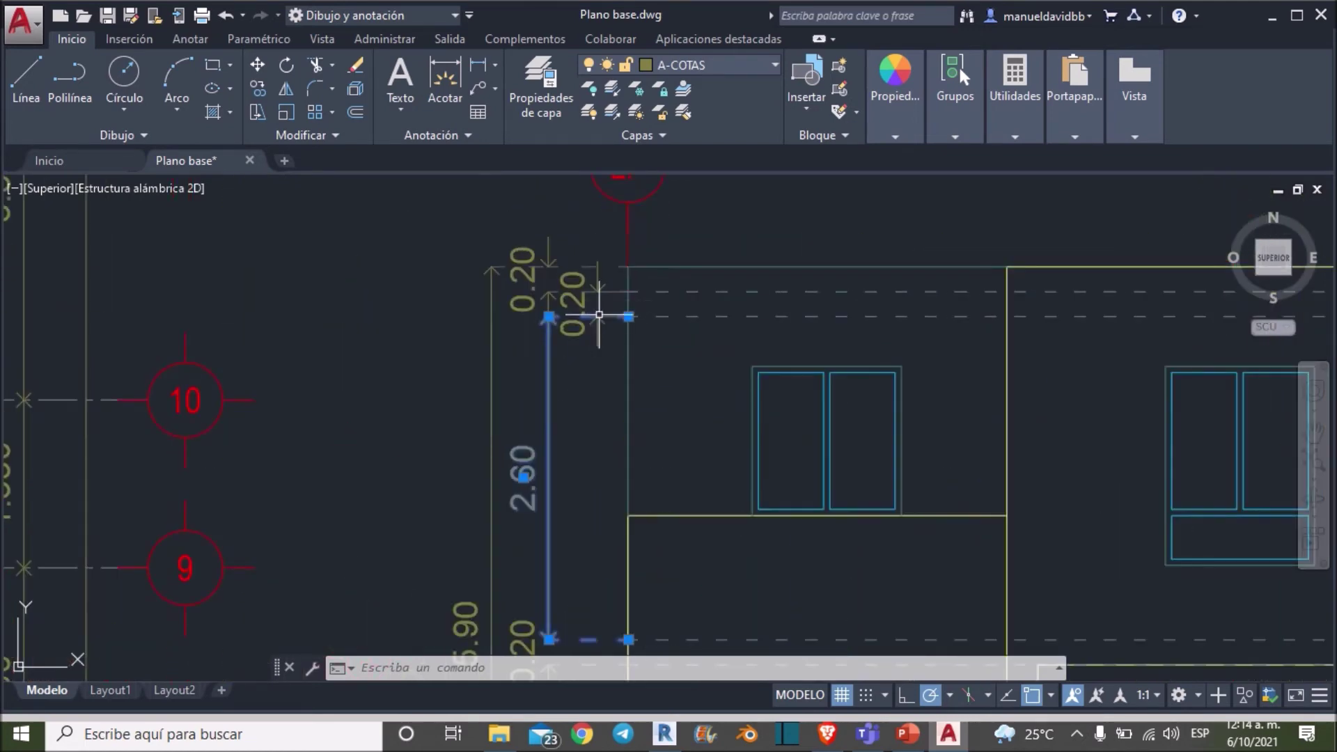
pyautogui.scroll(2, 591, 324)
pyautogui.scroll(-2, 591, 323)
pyautogui.scroll(-3, 571, 282)
pyautogui.scroll(-1, 571, 279)
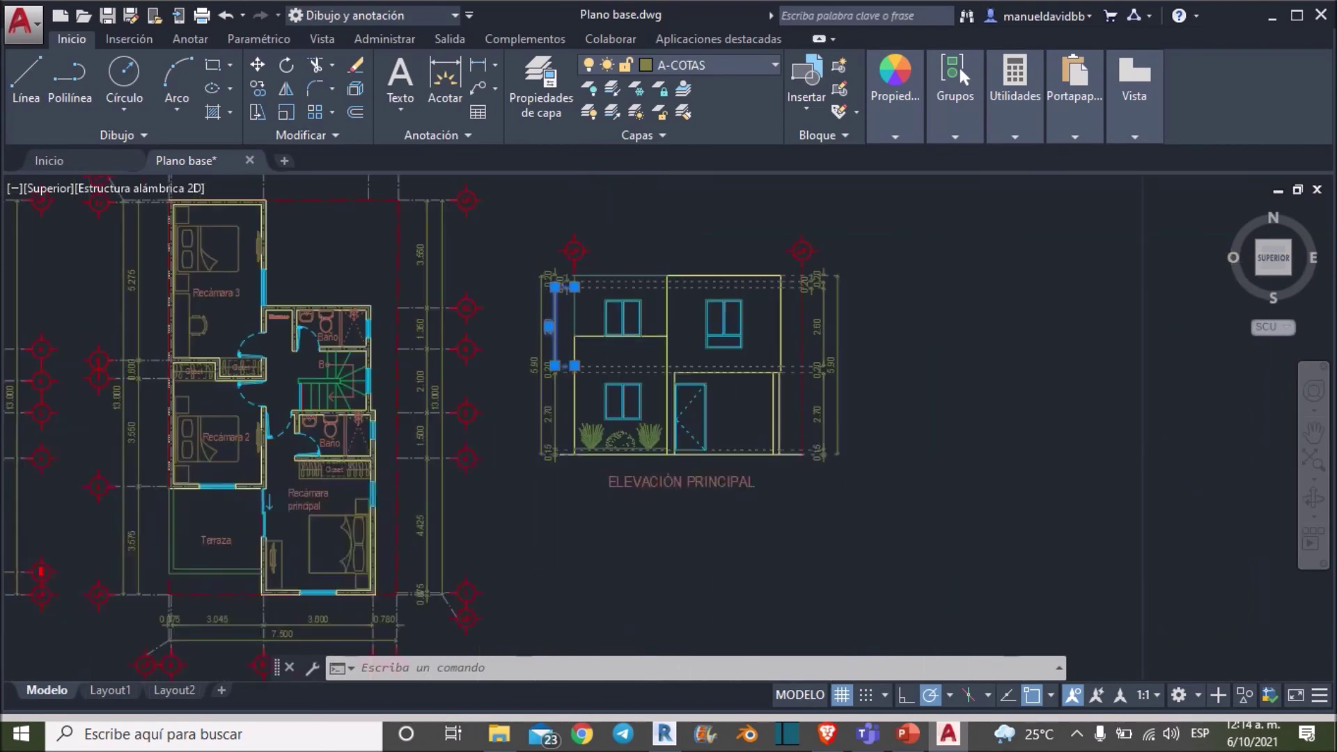
pyautogui.scroll(5, 577, 258)
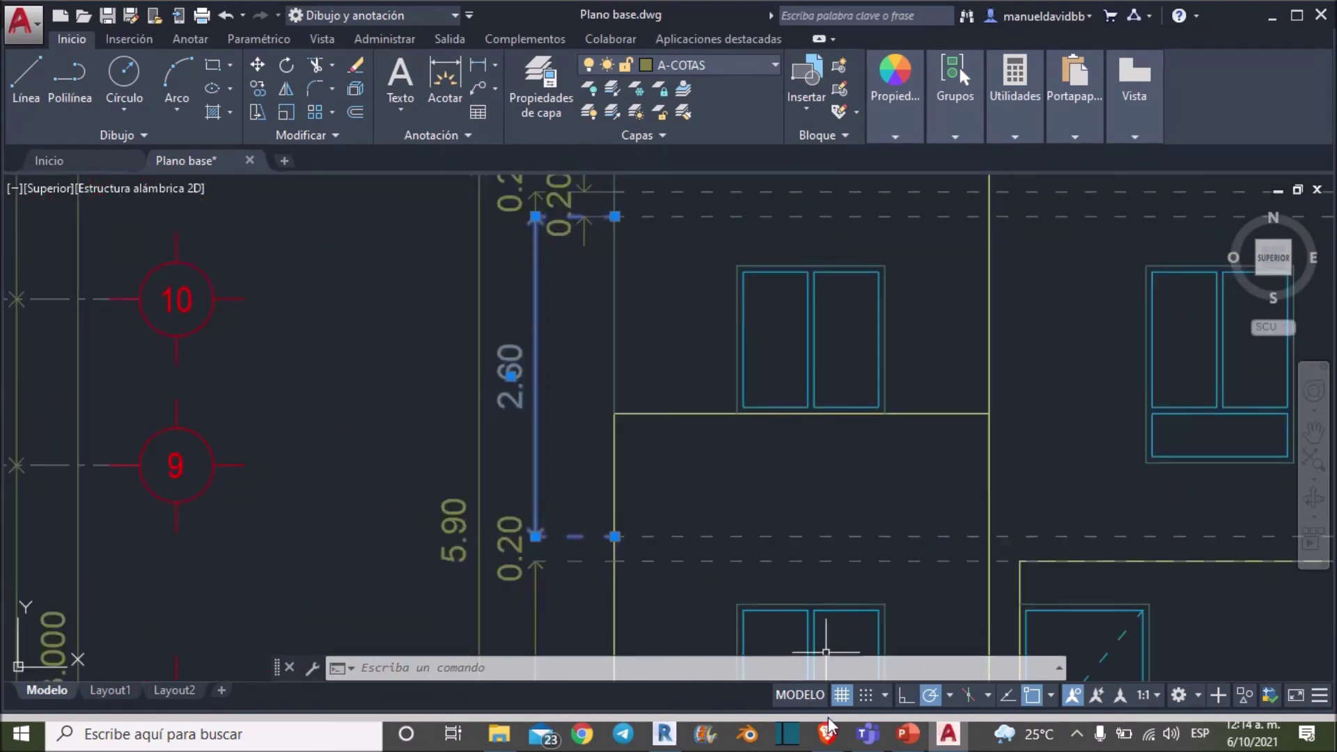
pyautogui.click(663, 734)
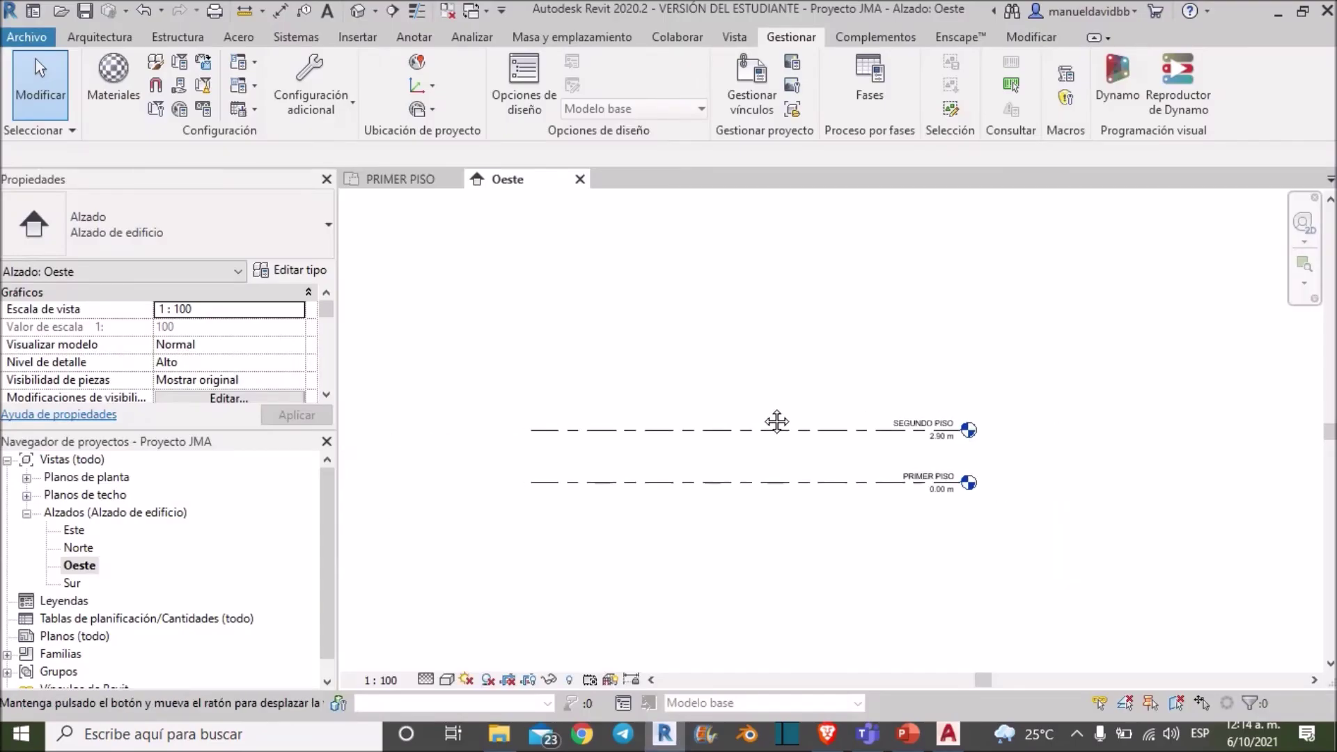
# Step: Start the Level tool in Pick Lines mode with the levels in view
pyautogui.scroll(1, 773, 418)
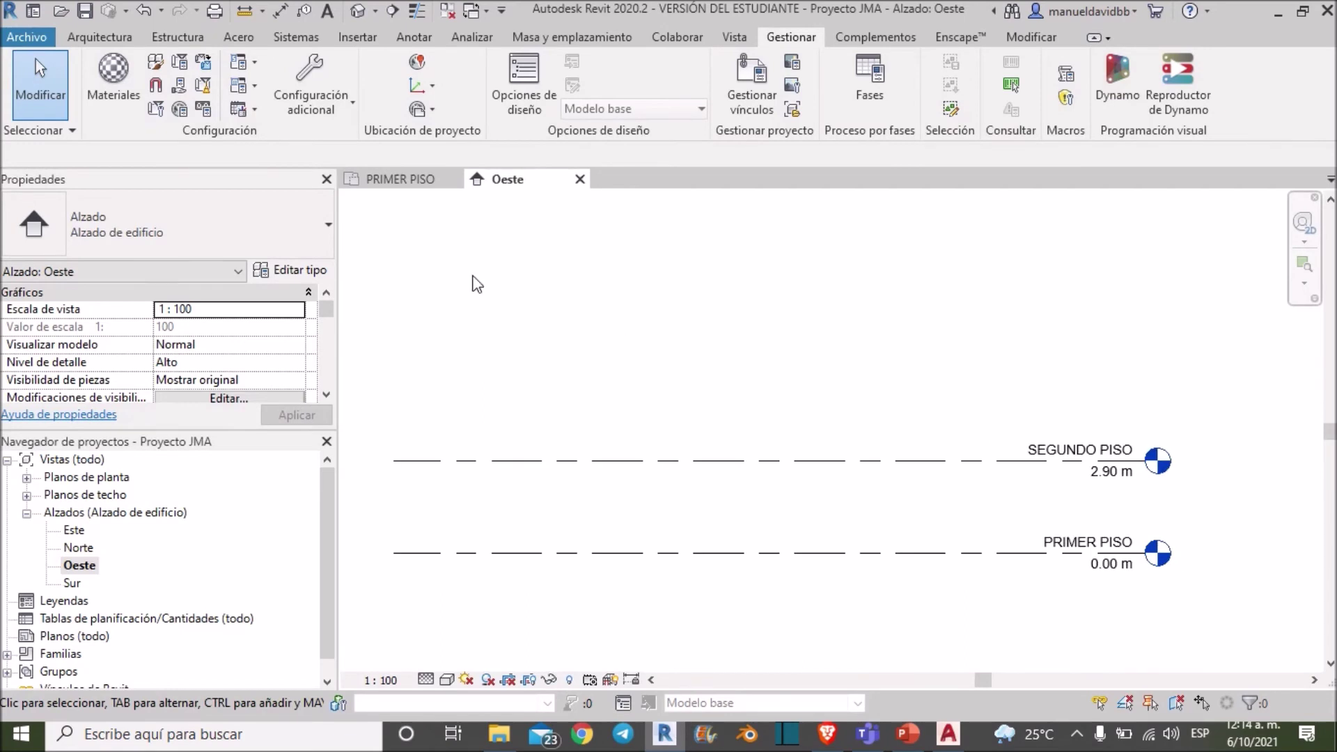
pyautogui.click(87, 38)
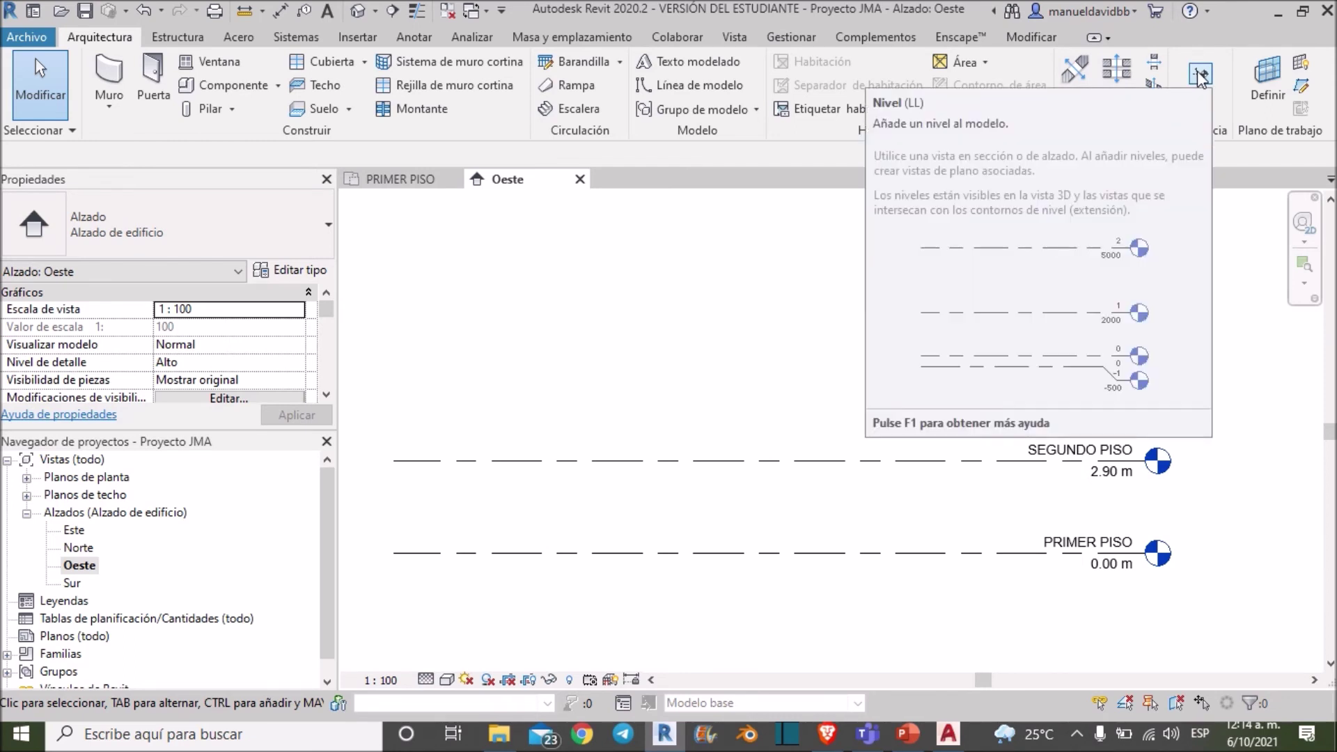
pyautogui.click(1197, 70)
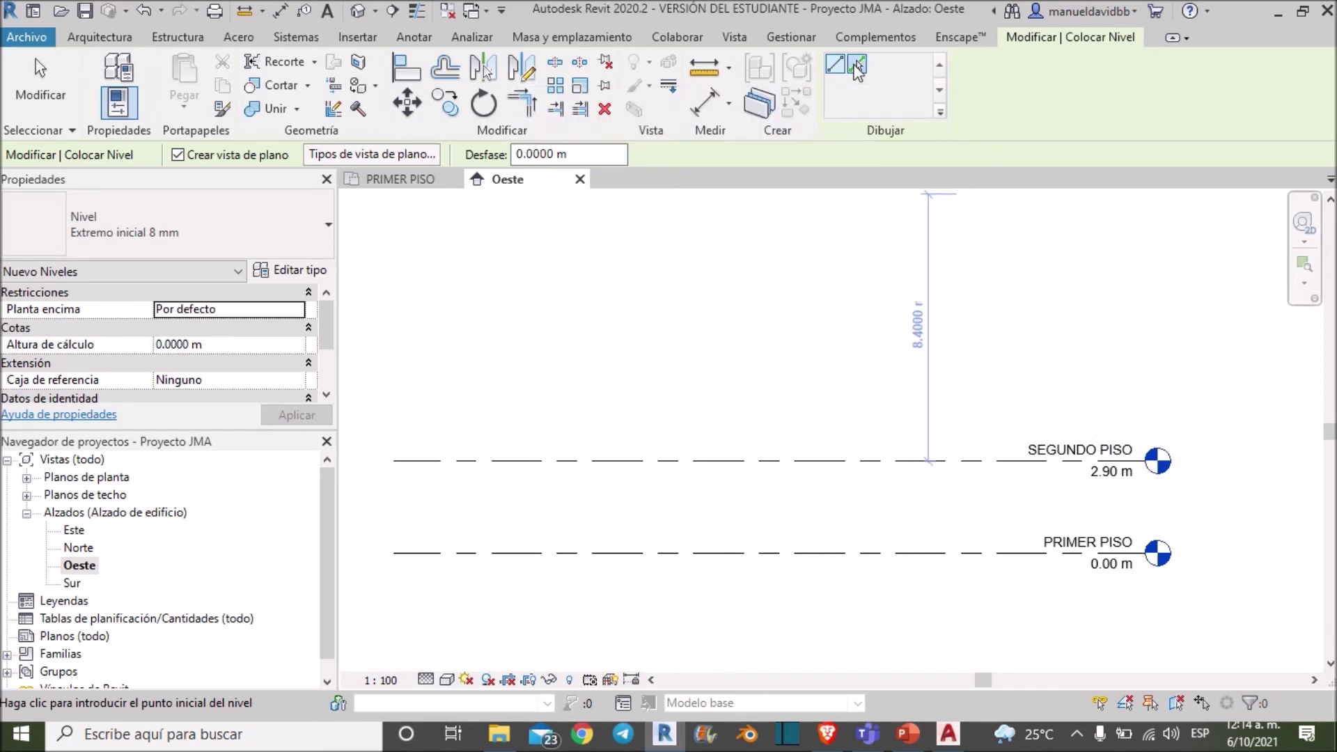
pyautogui.click(857, 70)
pyautogui.scroll(1, 979, 428)
pyautogui.scroll(1, 979, 427)
pyautogui.scroll(-1, 945, 347)
pyautogui.moveTo(940, 344); pyautogui.dragTo(920, 410, button='middle')
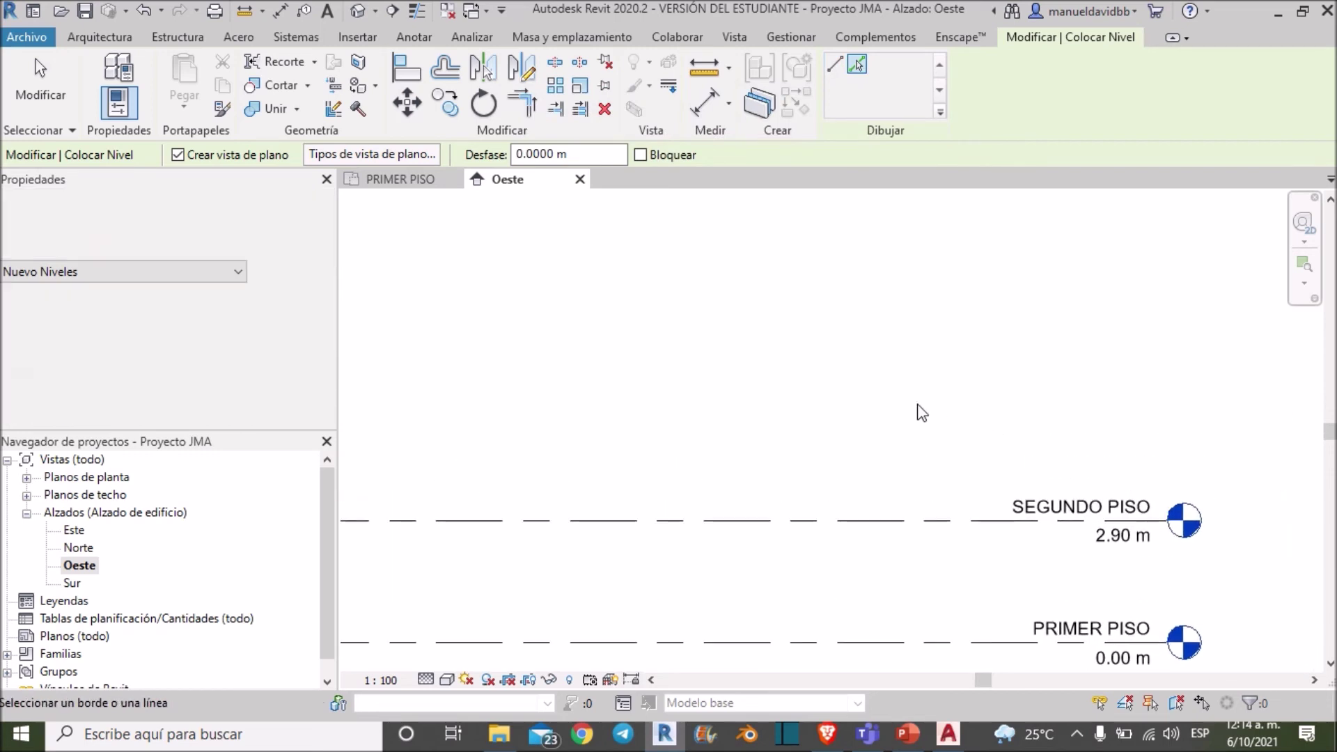
# Step: Create Nivel 3 at 5.70 m using a 2.8 m offset from the SEGUNDO PISO line
pyautogui.click(610, 151)
pyautogui.moveTo(610, 151); pyautogui.dragTo(478, 180)
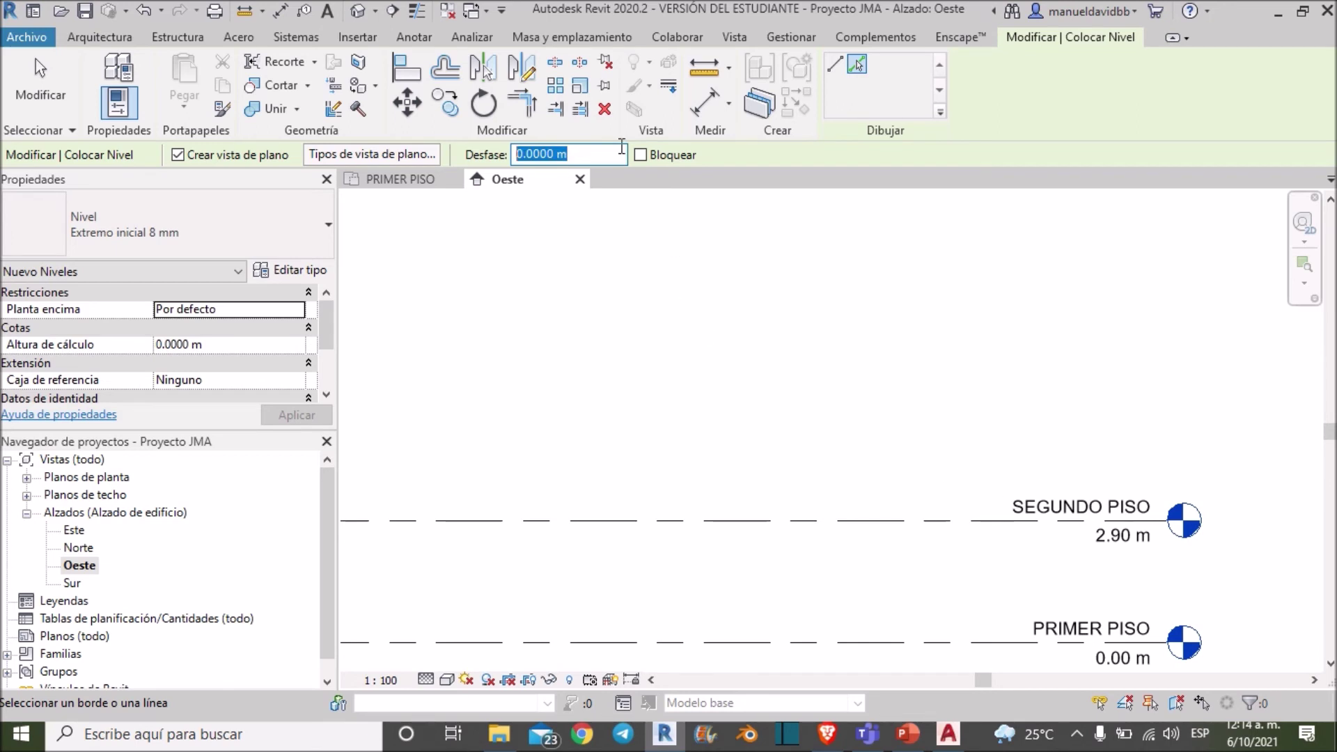
pyautogui.write('2.8')
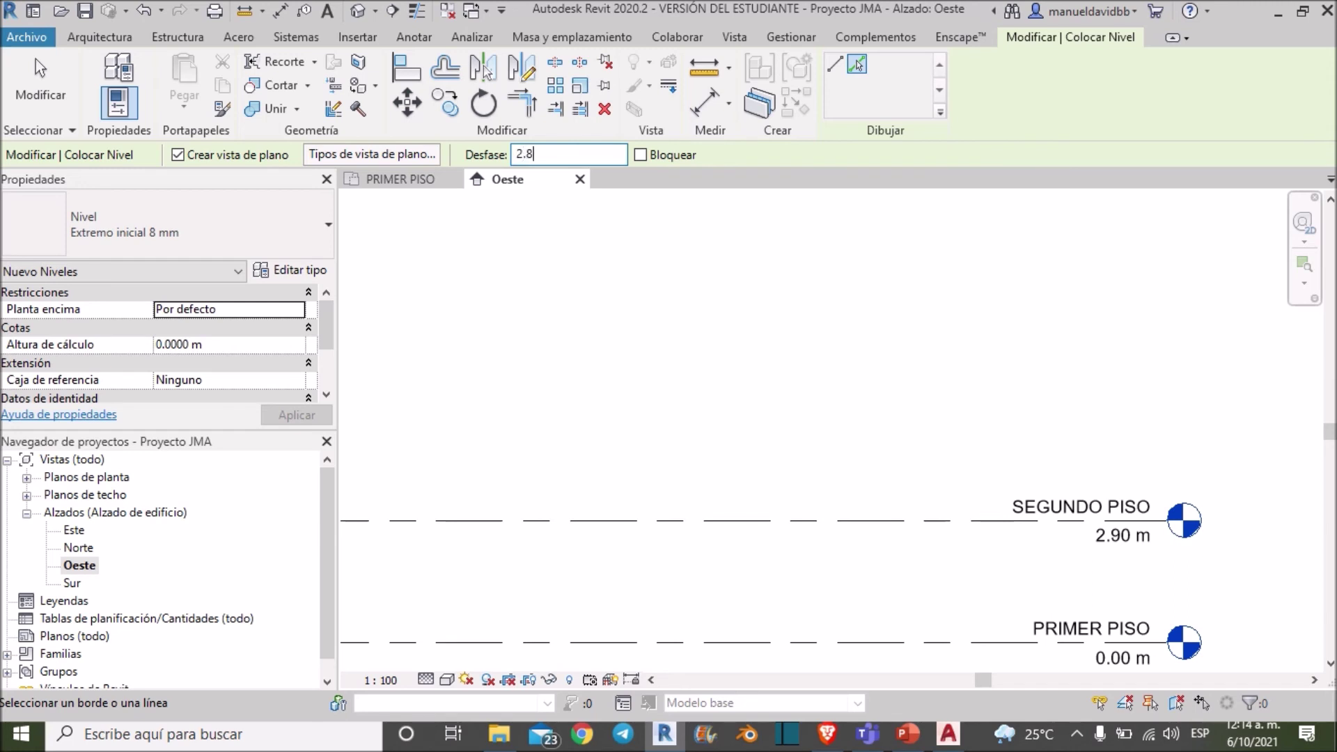
pyautogui.press('Return')
pyautogui.click(728, 521)
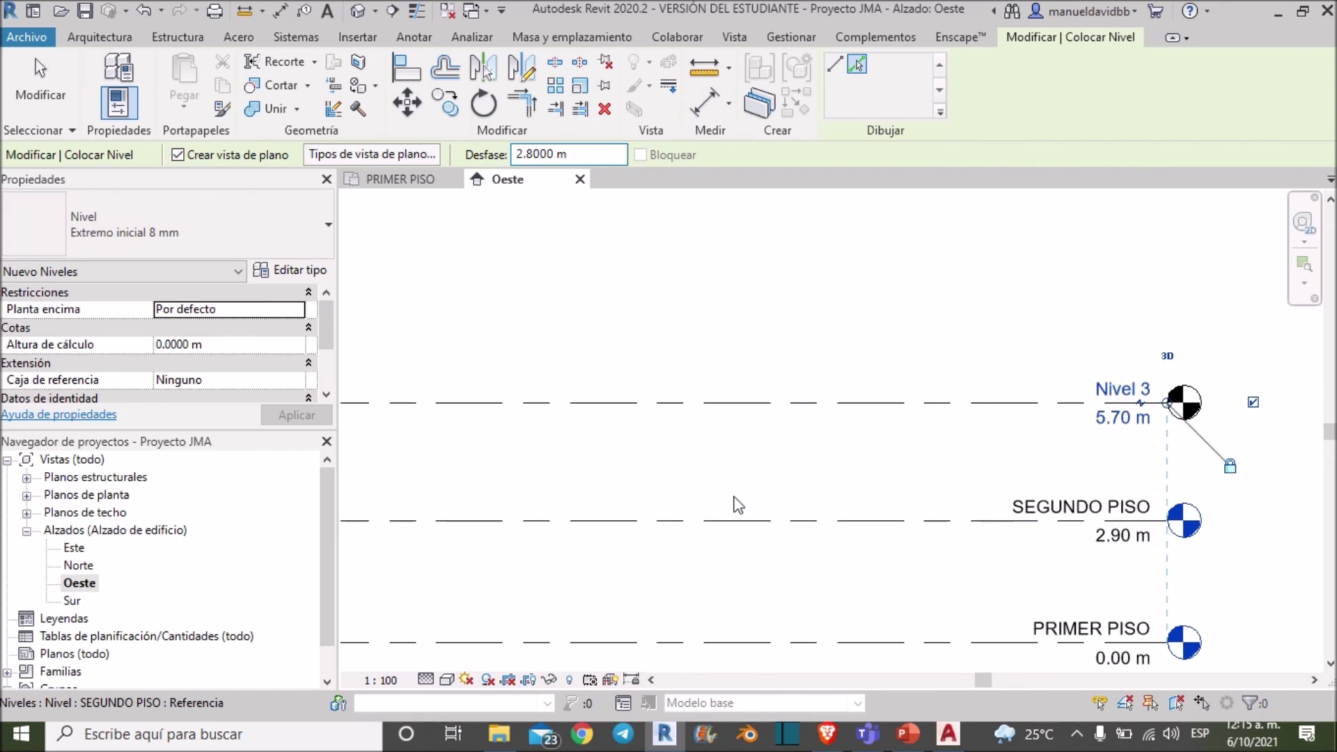
pyautogui.scroll(-2, 916, 389)
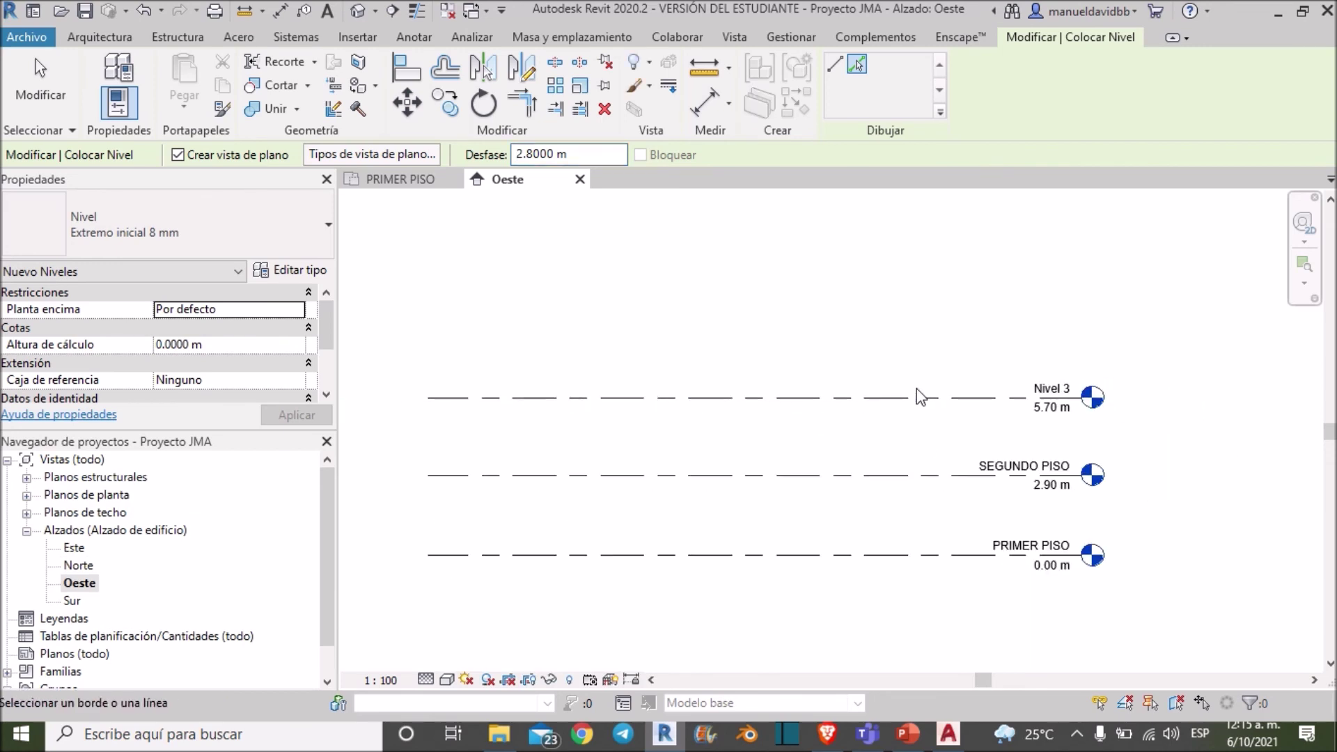
pyautogui.scroll(1, 920, 428)
pyautogui.click(704, 66)
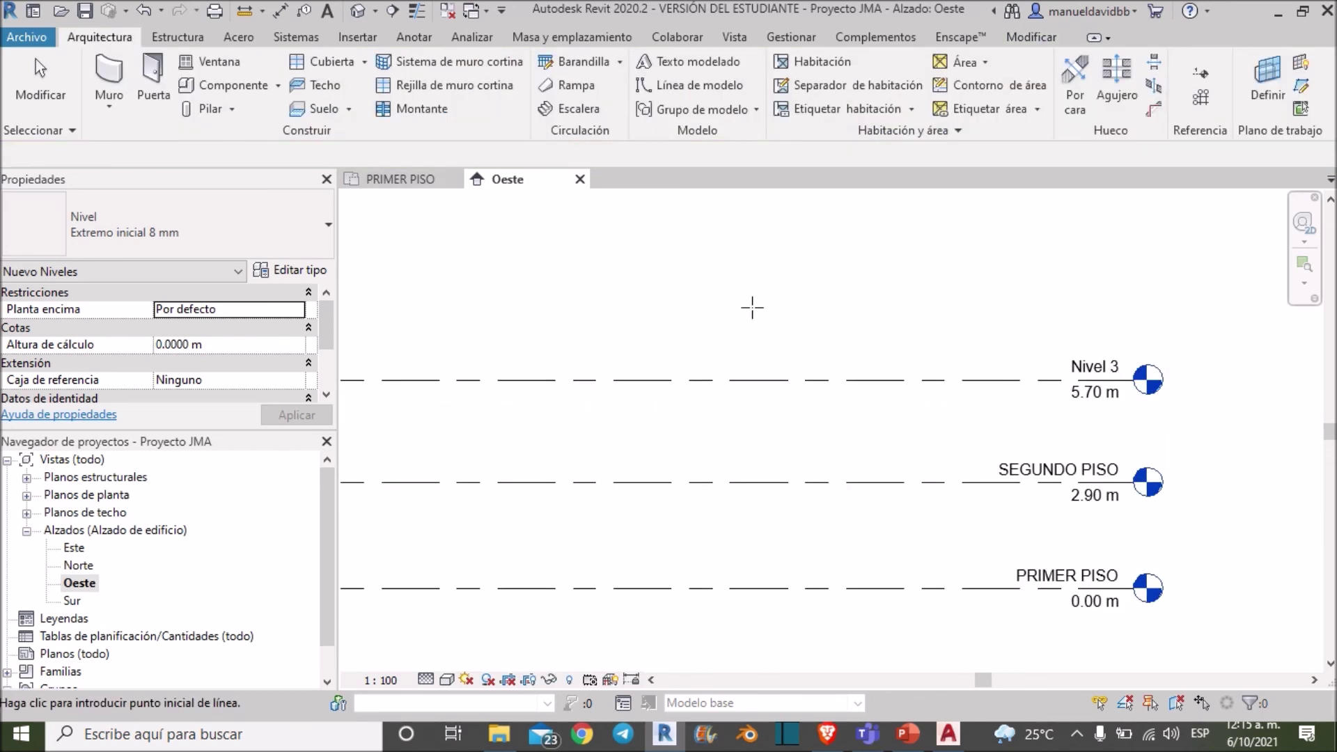
pyautogui.click(752, 382)
pyautogui.click(751, 482)
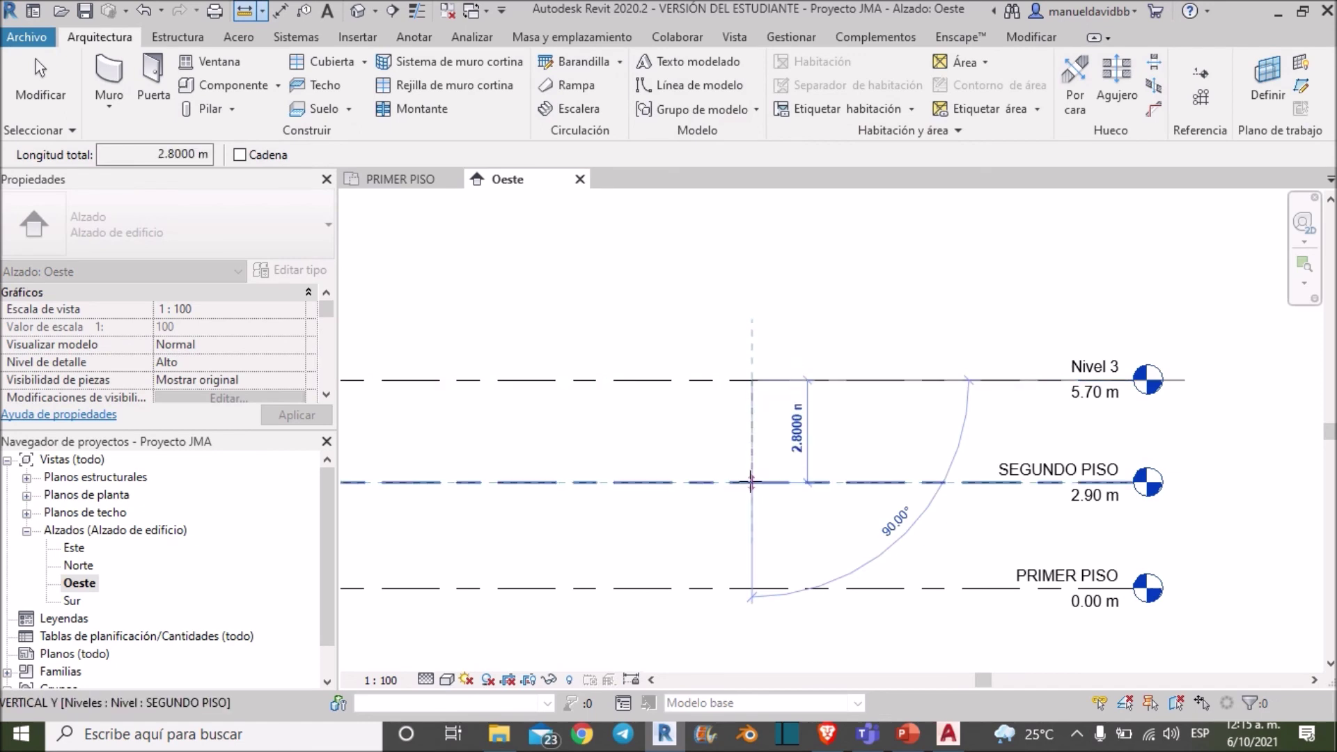
pyautogui.press('Escape')
pyautogui.press('Escape')
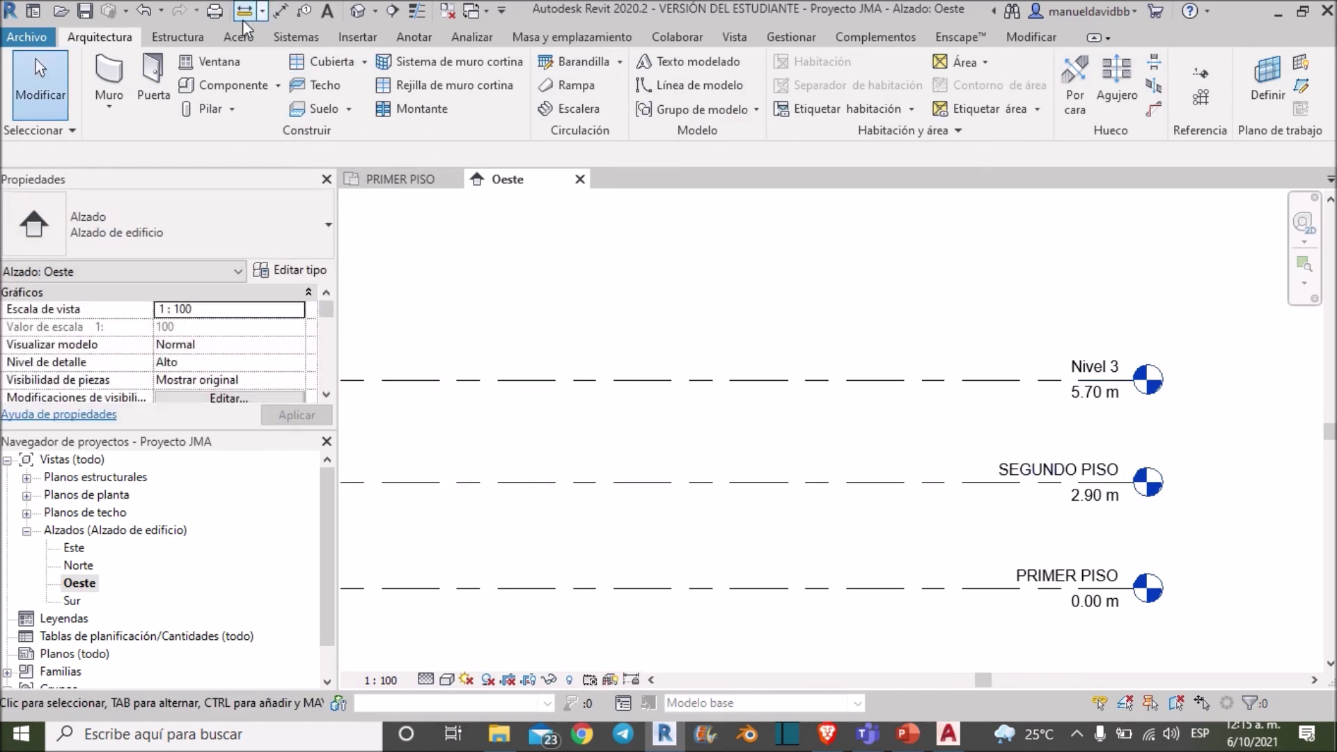
pyautogui.click(242, 19)
pyautogui.click(792, 482)
pyautogui.click(792, 589)
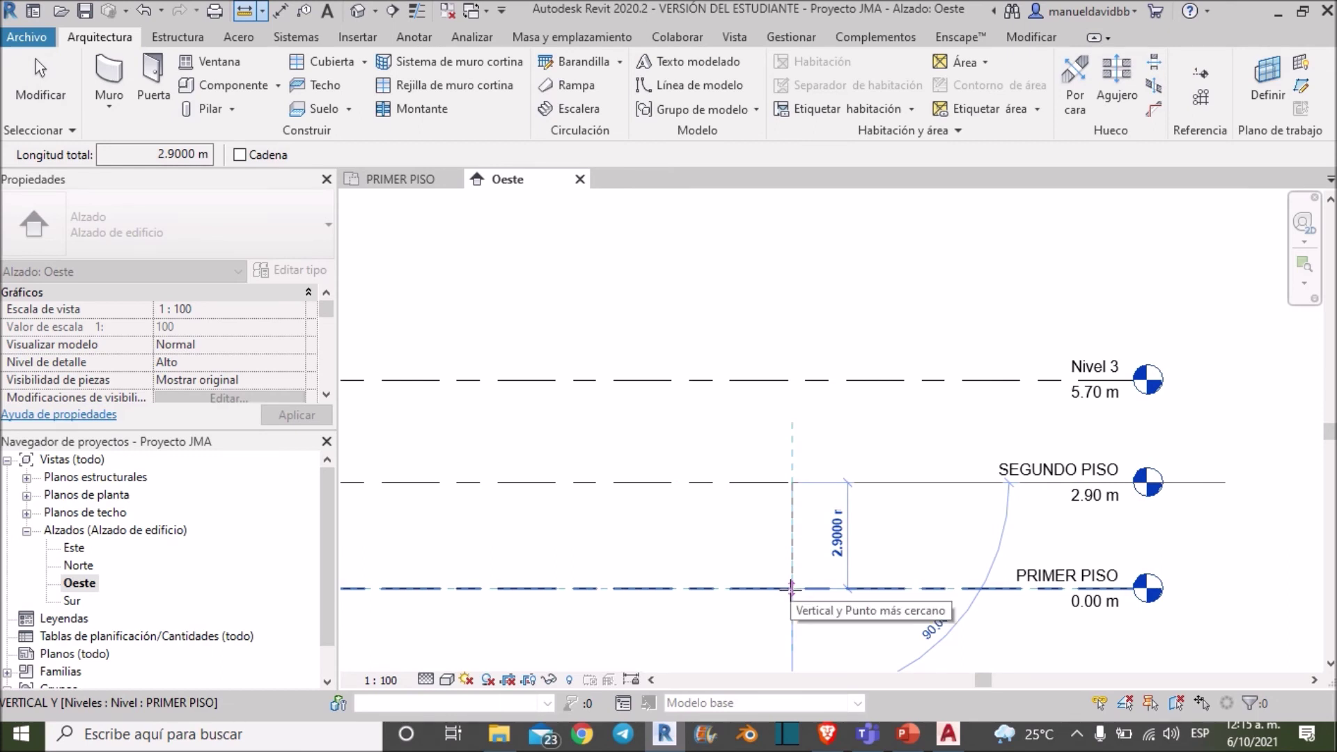
pyautogui.press('Escape')
pyautogui.press('Escape')
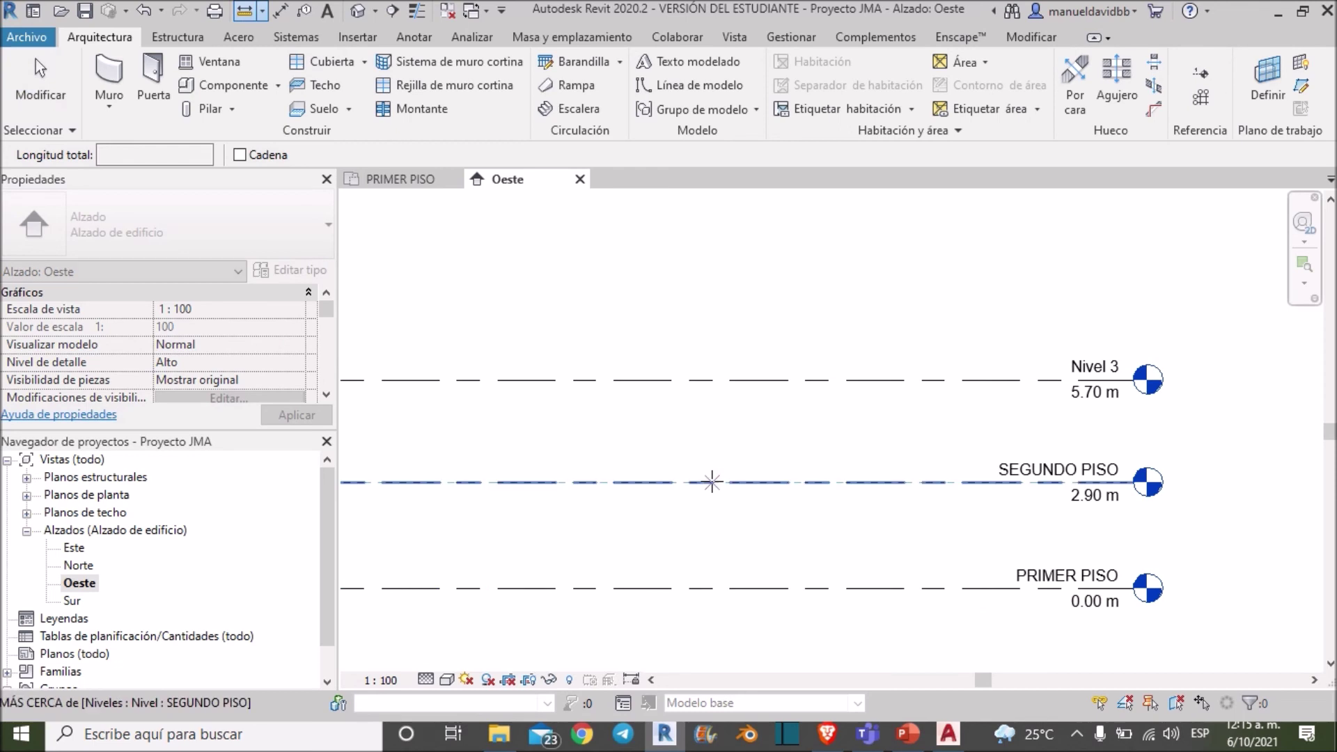
pyautogui.click(711, 482)
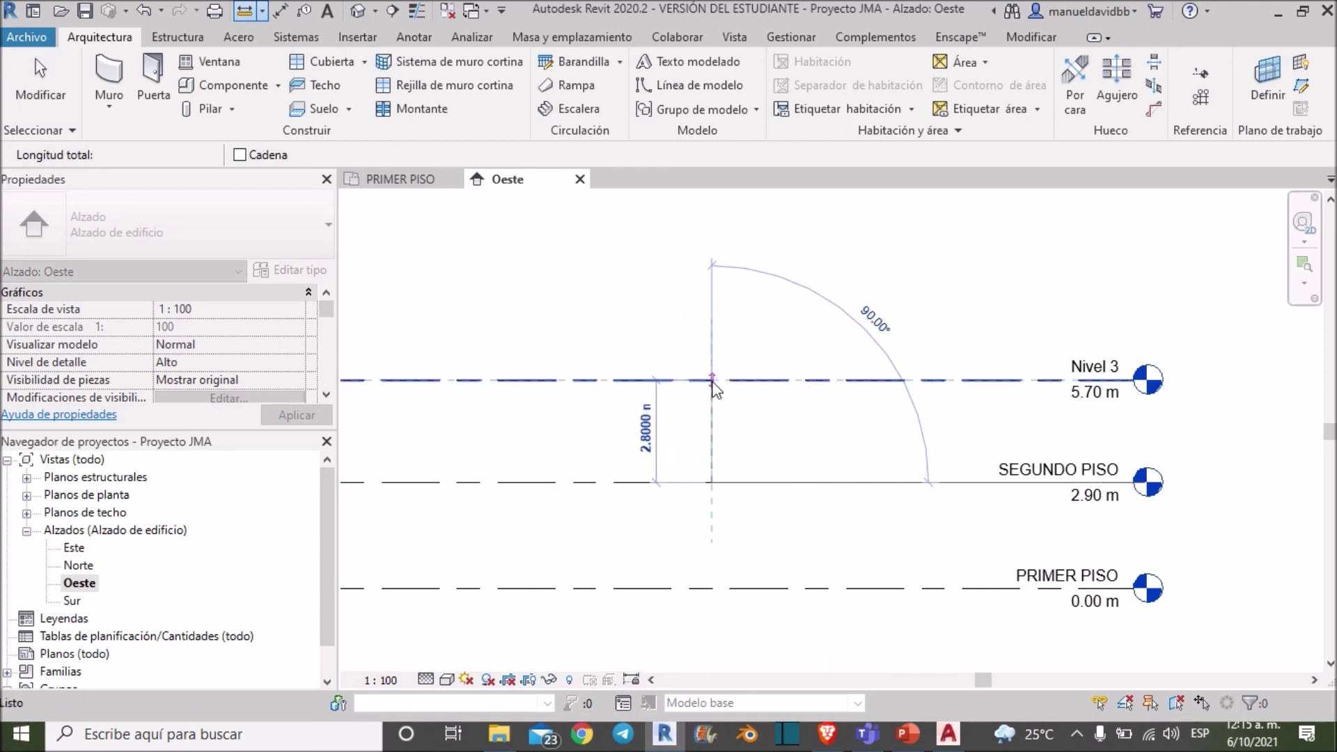
pyautogui.press('Escape')
pyautogui.press('Escape')
pyautogui.click(946, 735)
pyautogui.scroll(-3, 871, 432)
pyautogui.scroll(-2, 871, 433)
pyautogui.click(843, 695)
pyautogui.press('Escape')
pyautogui.click(676, 743)
pyautogui.scroll(-2, 786, 380)
pyautogui.scroll(1, 723, 391)
pyautogui.scroll(1, 720, 387)
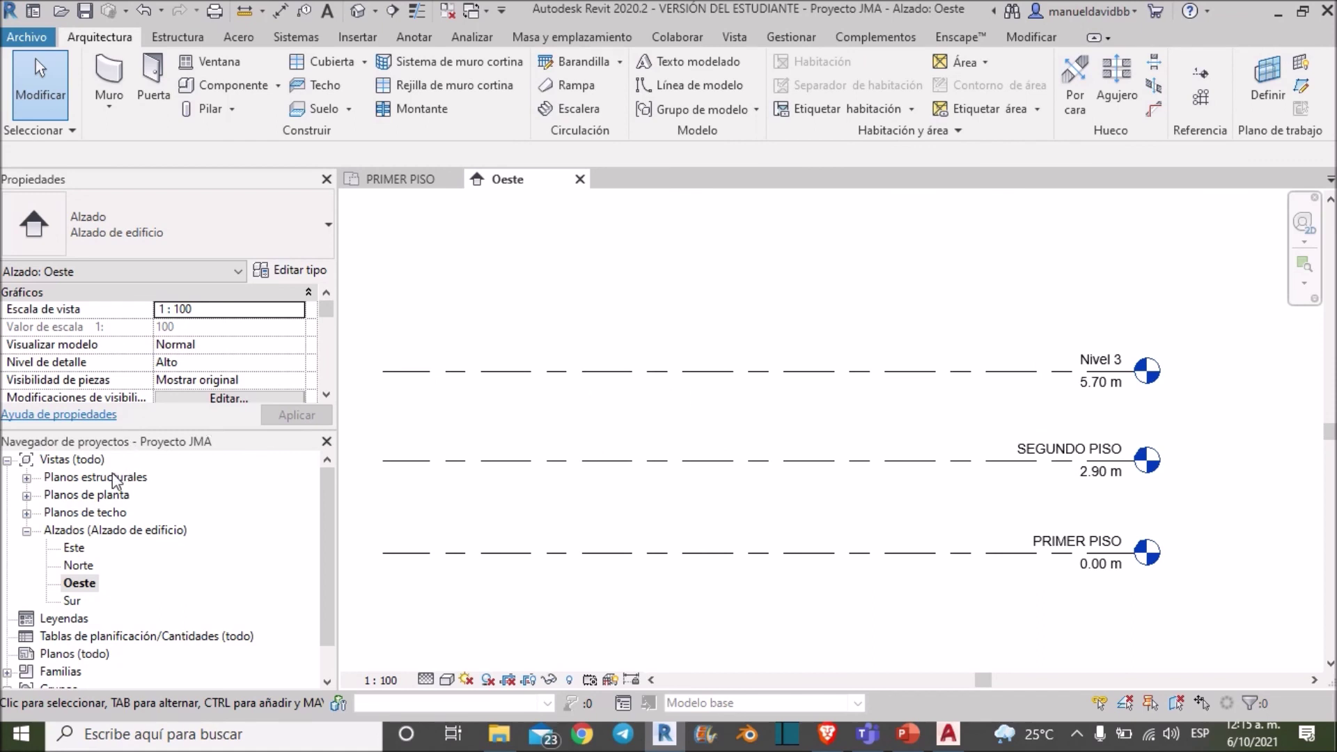
# Step: Rename level Nivel 3 to NIVEL DE CUBIERTA, then switch back to AutoCAD
pyautogui.click(29, 500)
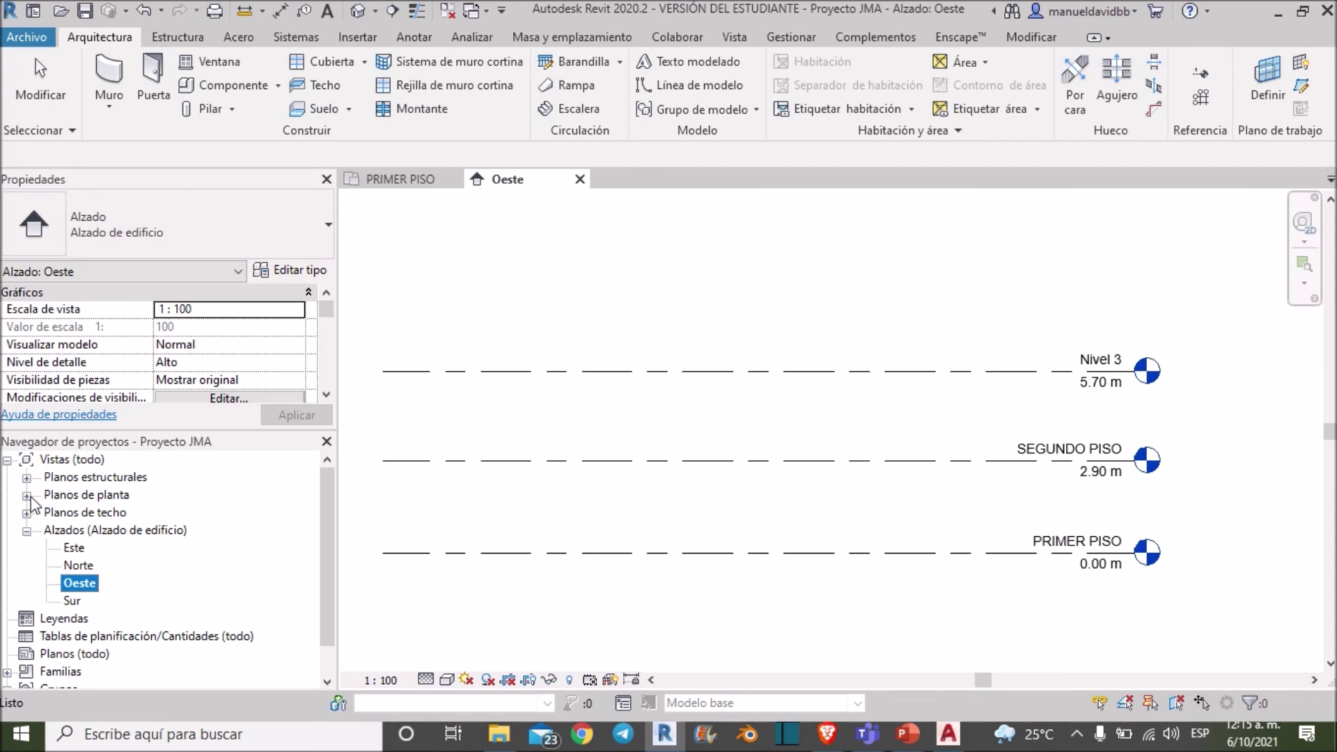
pyautogui.click(28, 496)
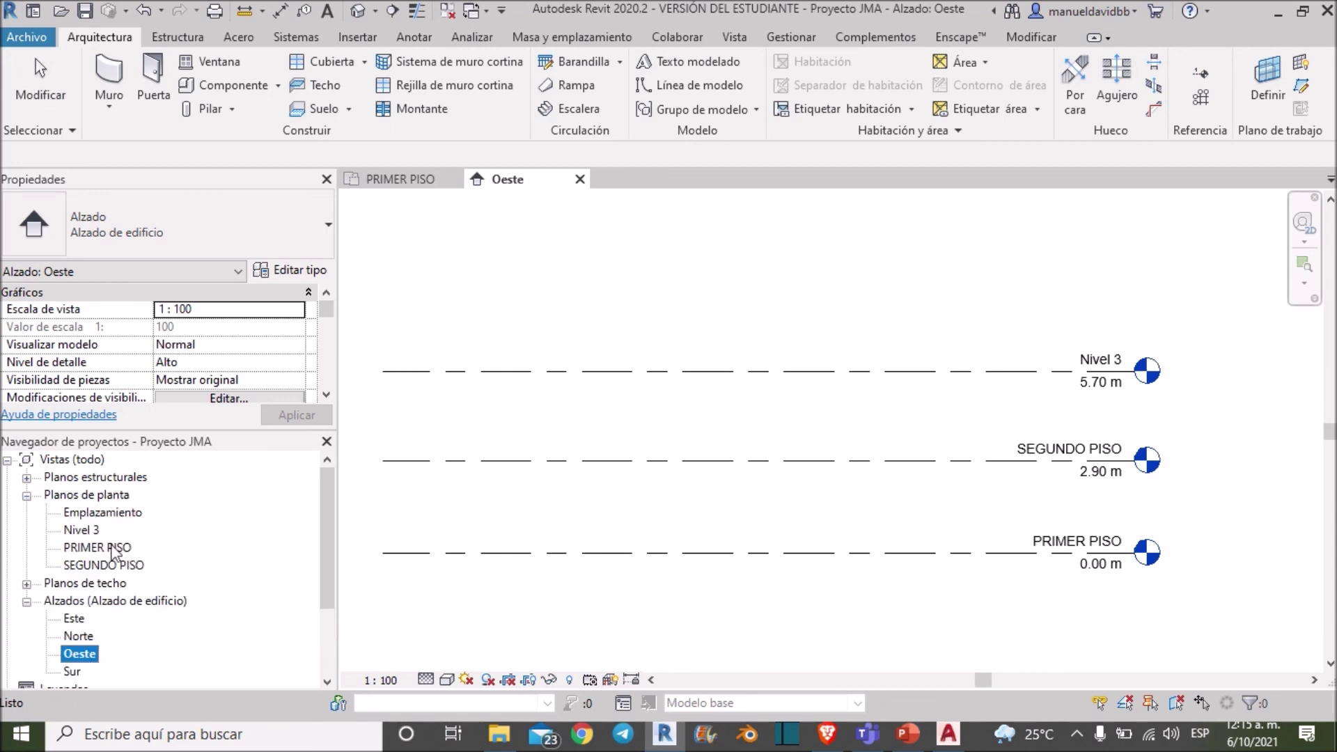
pyautogui.click(1102, 364)
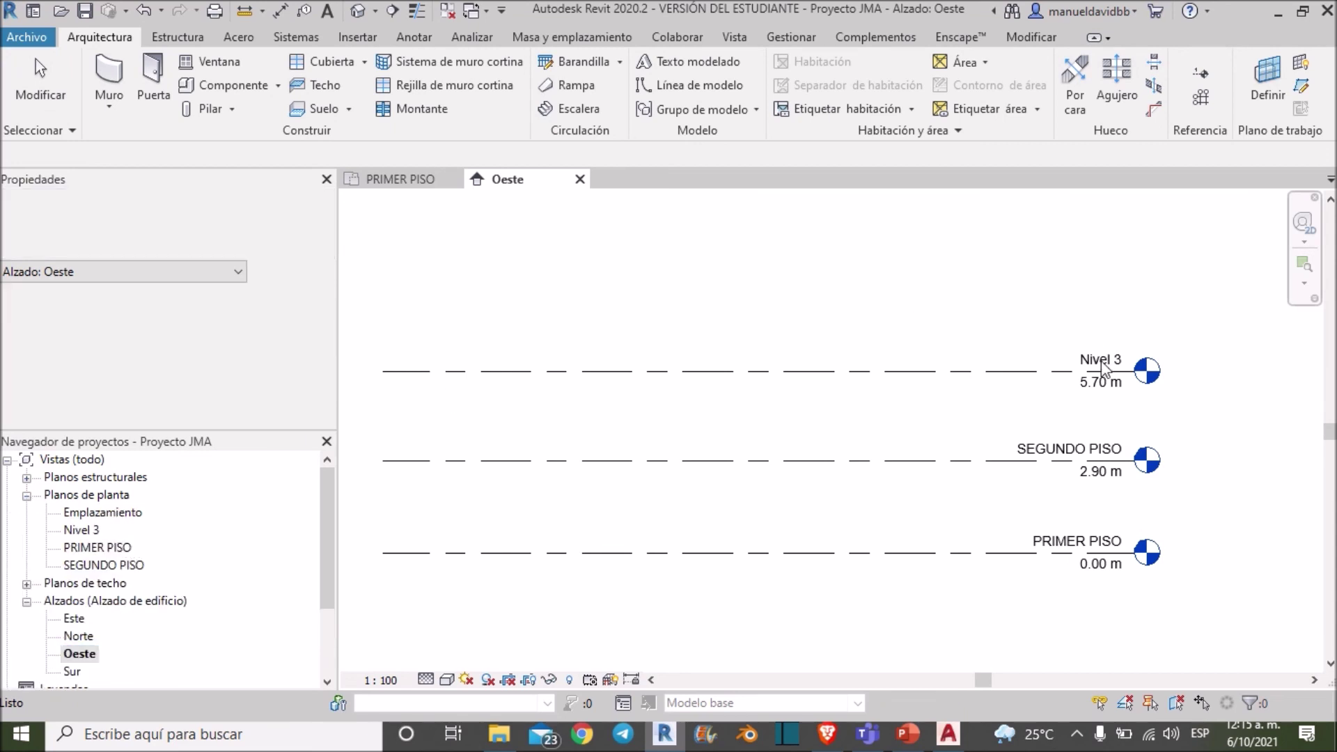
pyautogui.doubleClick(1098, 361)
pyautogui.write('PL')
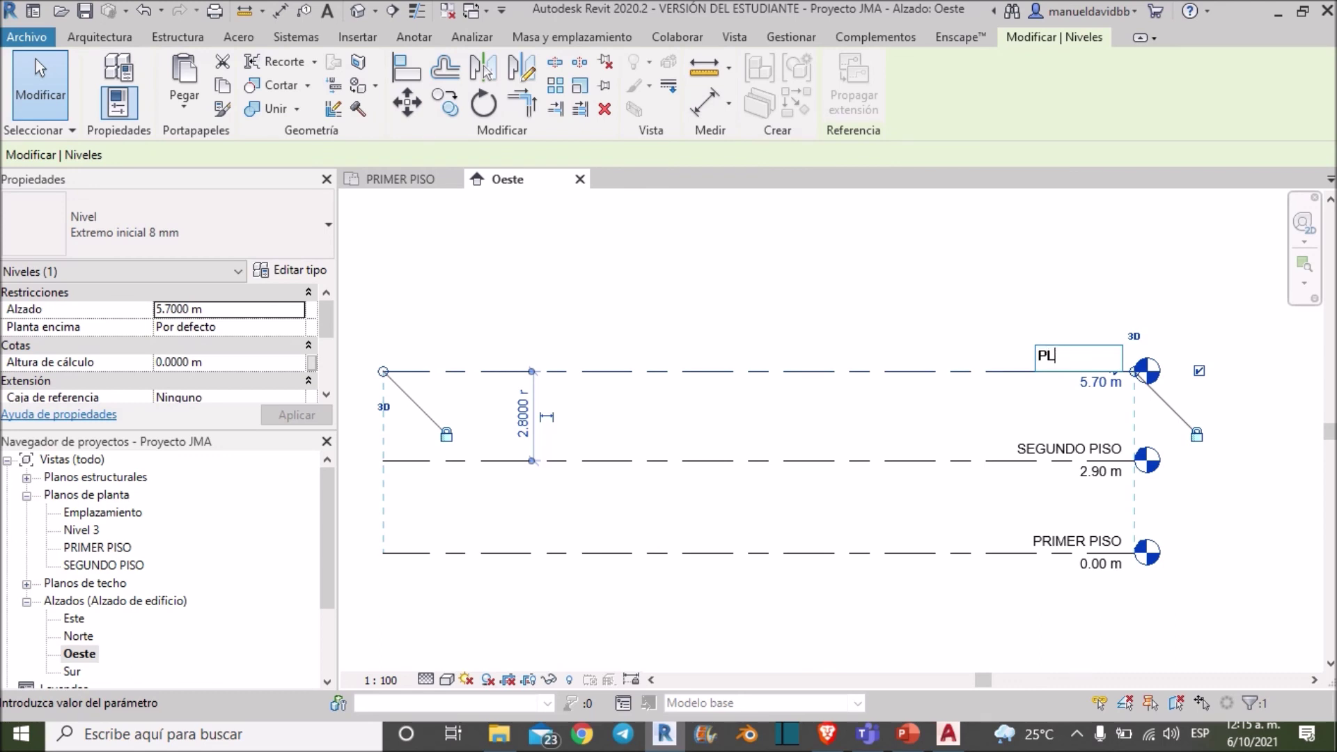
pyautogui.write('ANVEL DE CUBIET')
pyautogui.press('BackSpace')
pyautogui.write('RTA')
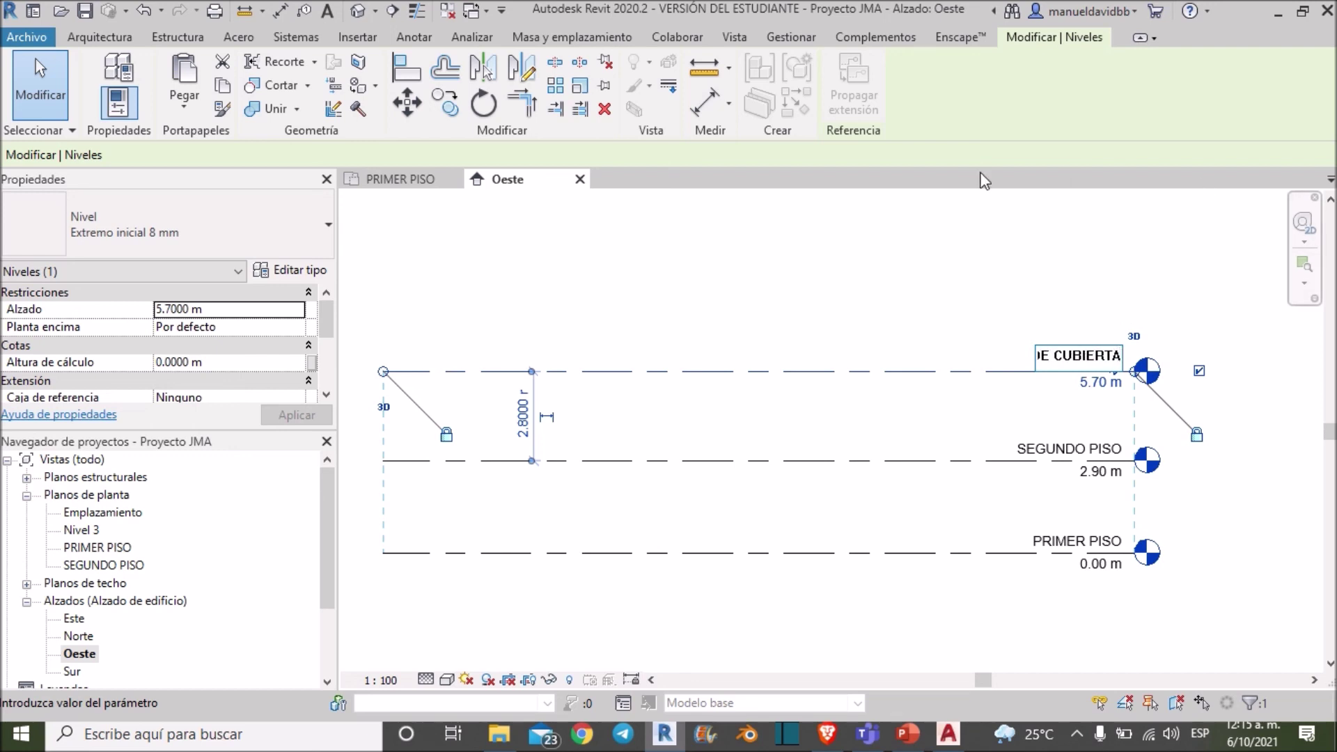
pyautogui.press('Return')
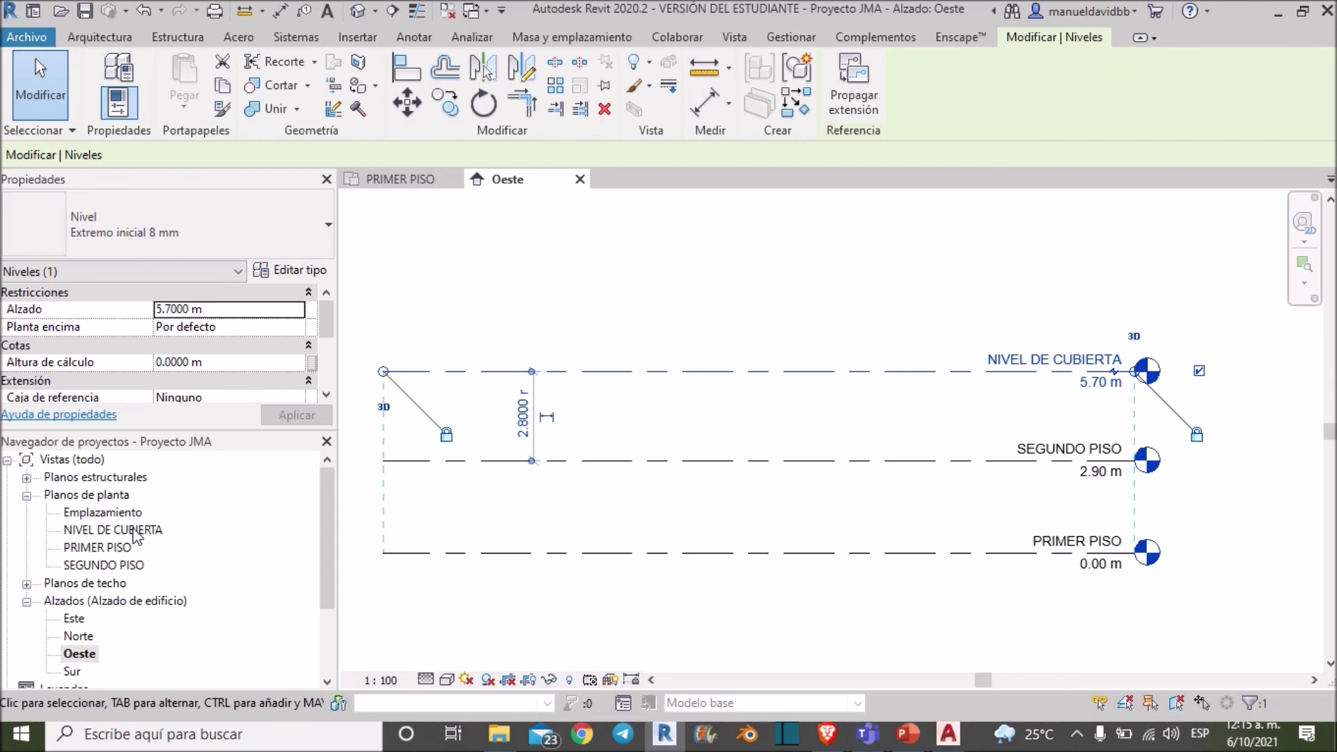
pyautogui.click(781, 250)
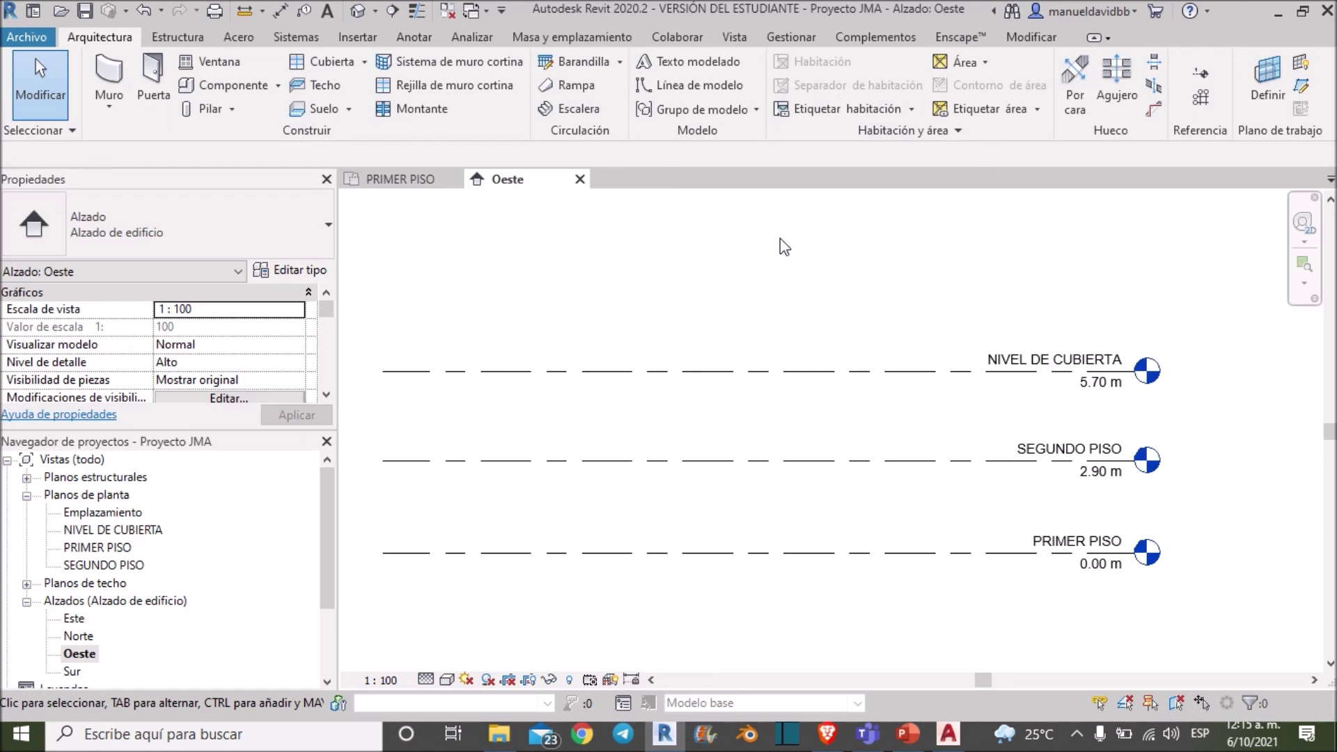
pyautogui.click(949, 733)
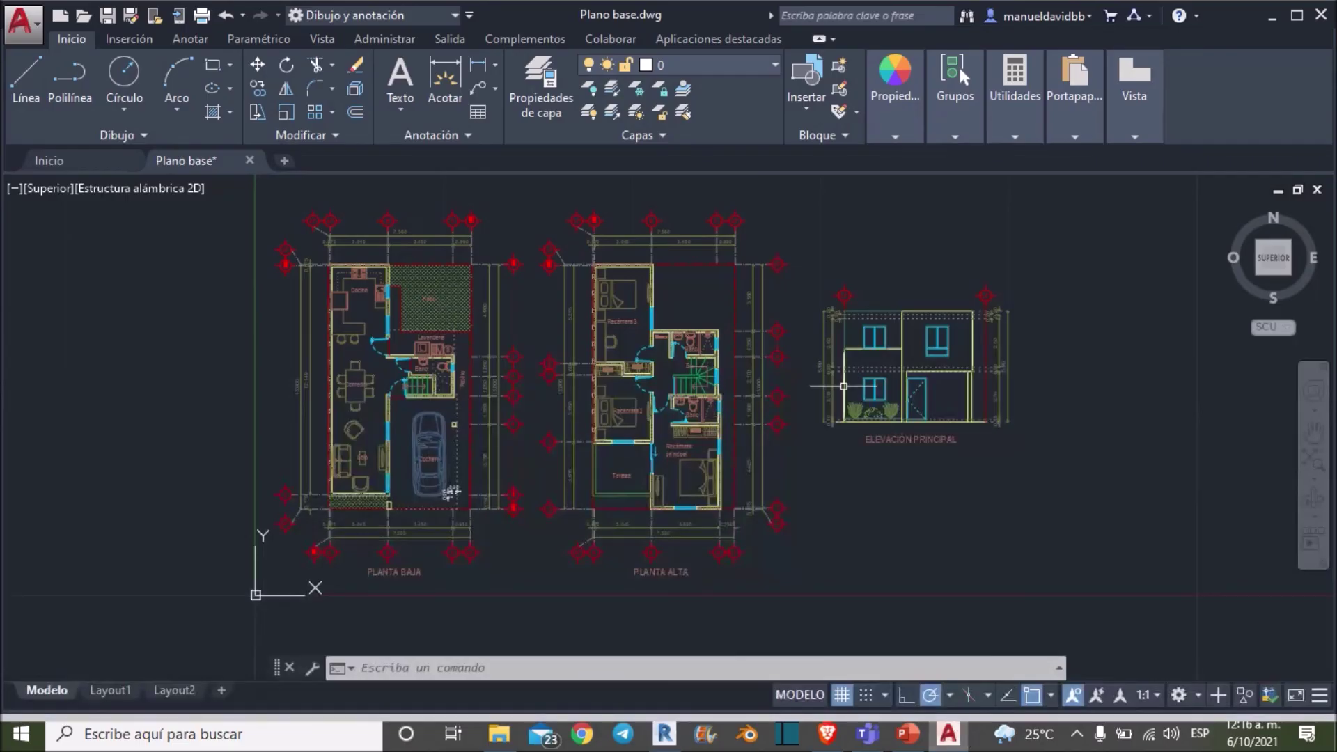